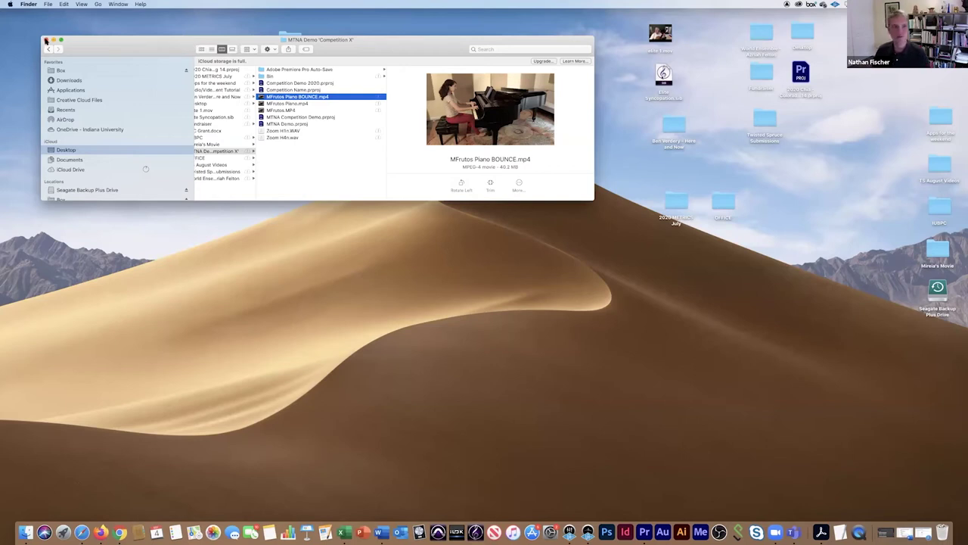
Close the open folder window, switch to Premiere Pro and start a new project named "Competition Demo 2020 B".
click(46, 39)
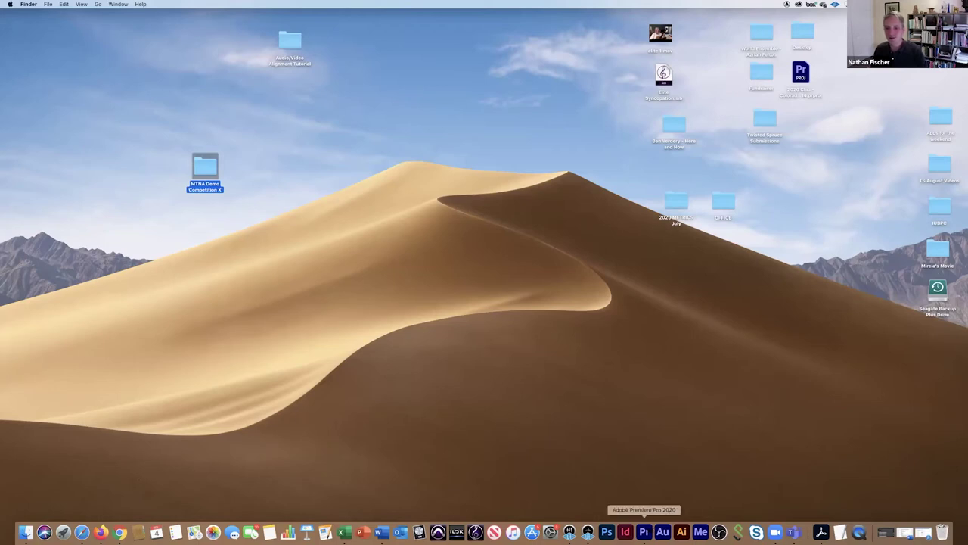
click(643, 532)
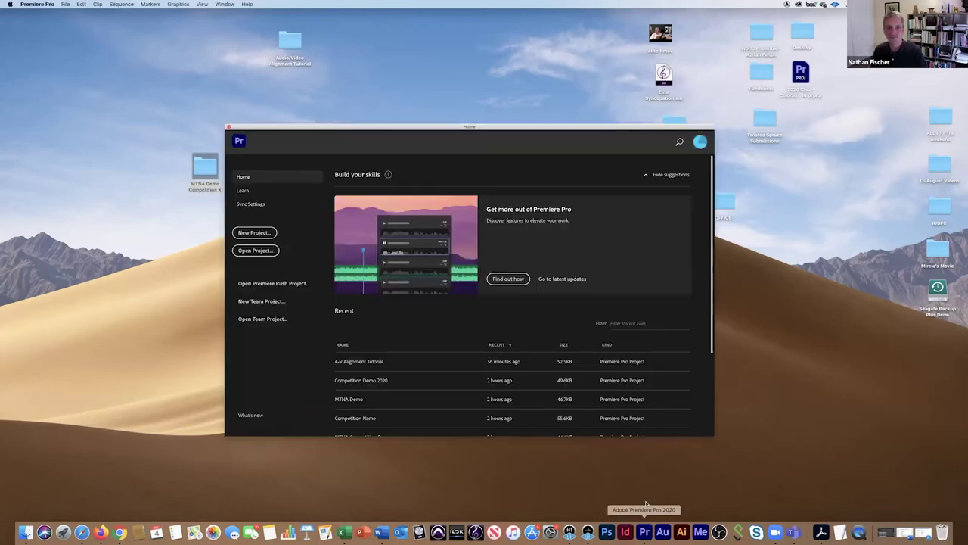
click(267, 231)
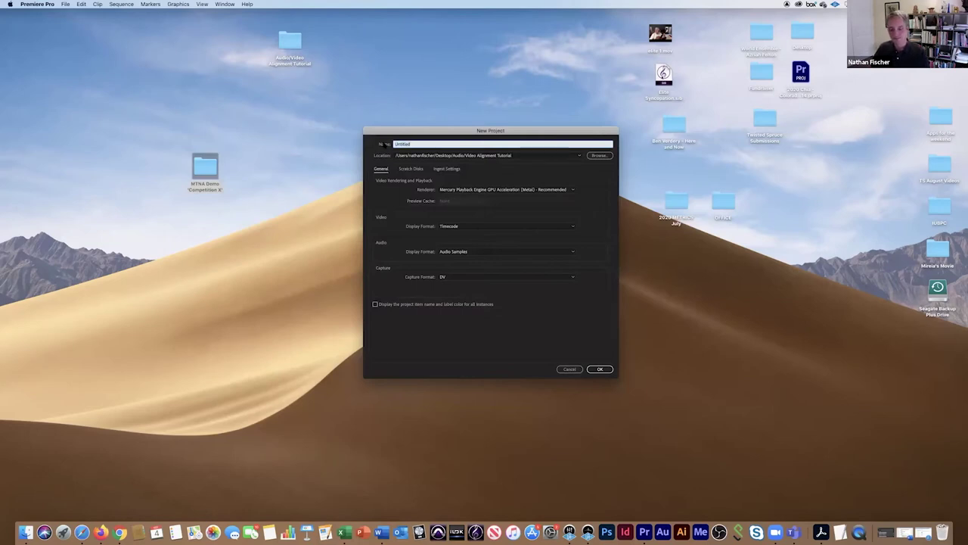
text(Competition Demo 2020 B)
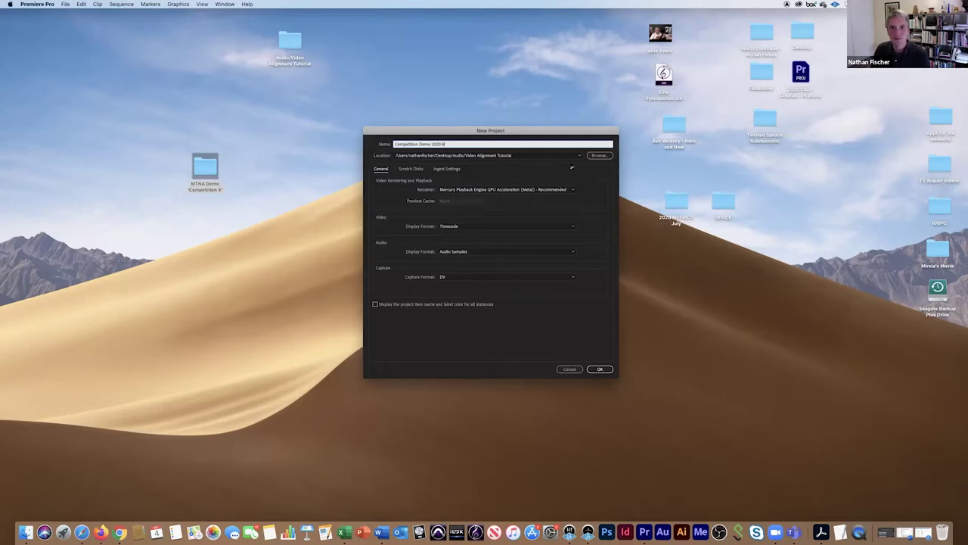
Set the project location to the MTNA Demo 'Competition X' folder on the Desktop and create the project.
click(595, 155)
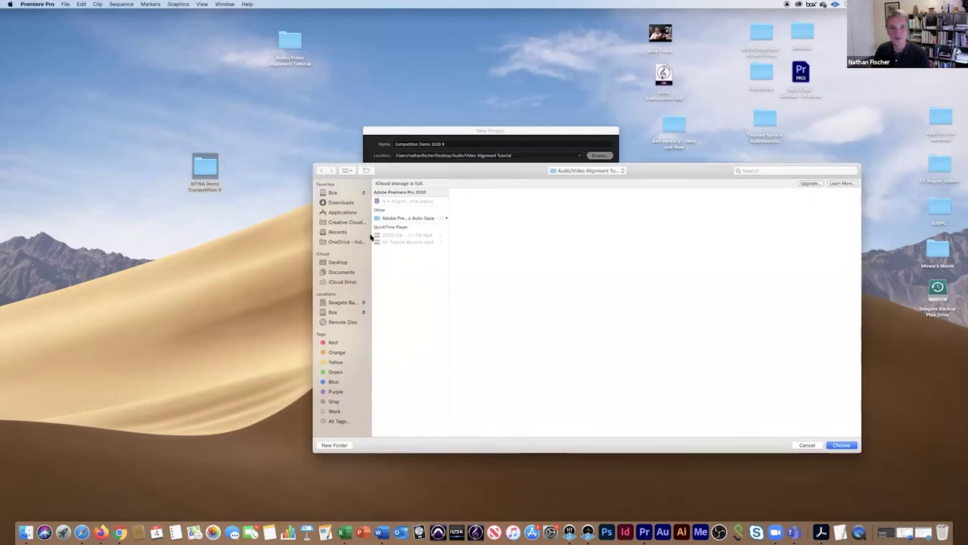
click(340, 261)
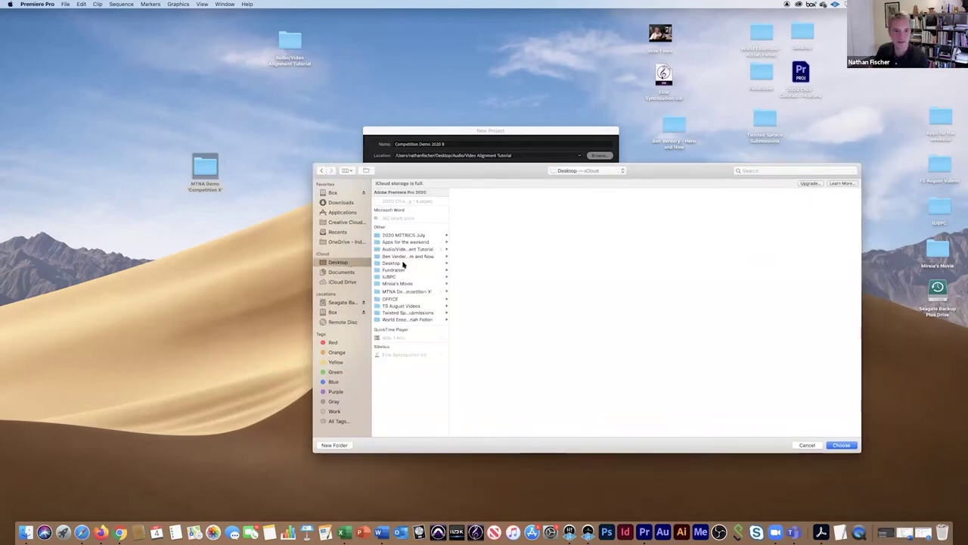
click(416, 291)
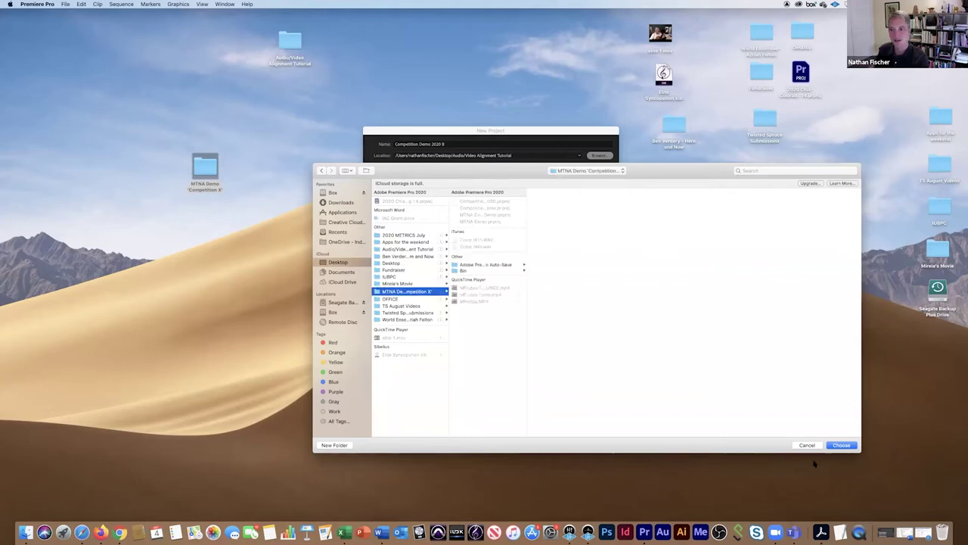
click(841, 444)
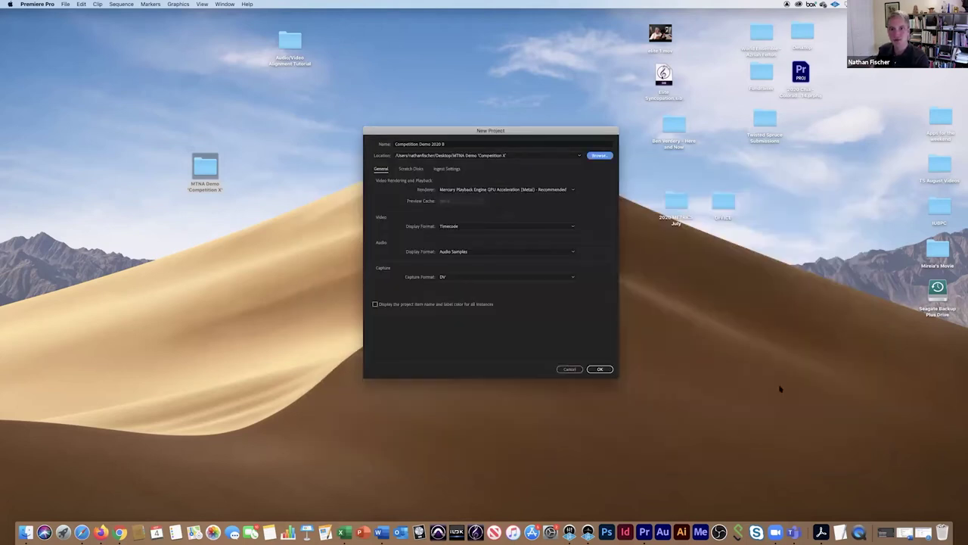
click(599, 370)
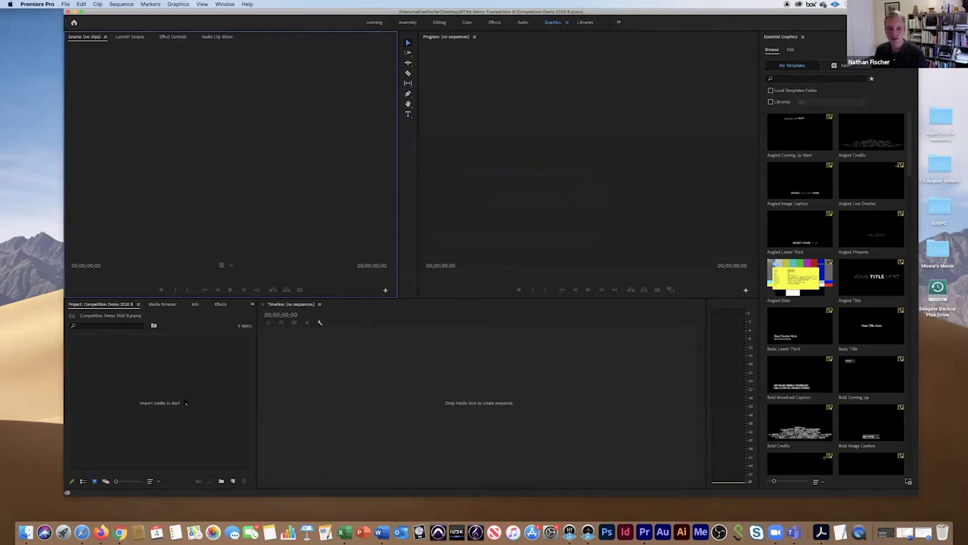
click(201, 368)
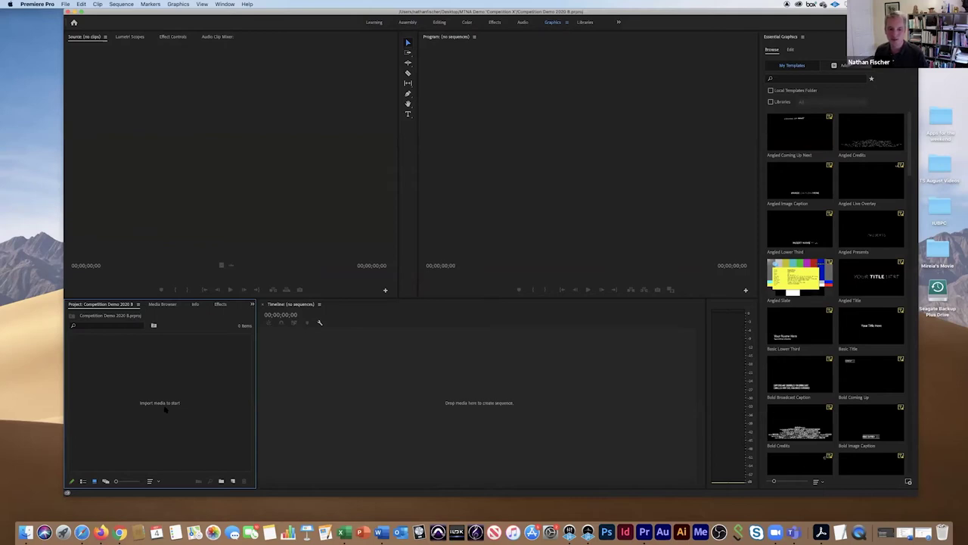
click(244, 181)
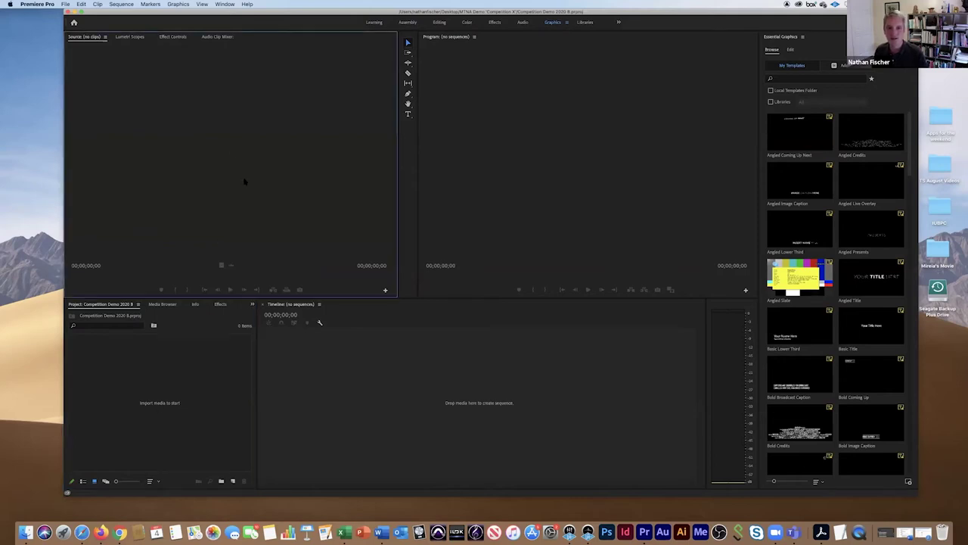
click(563, 161)
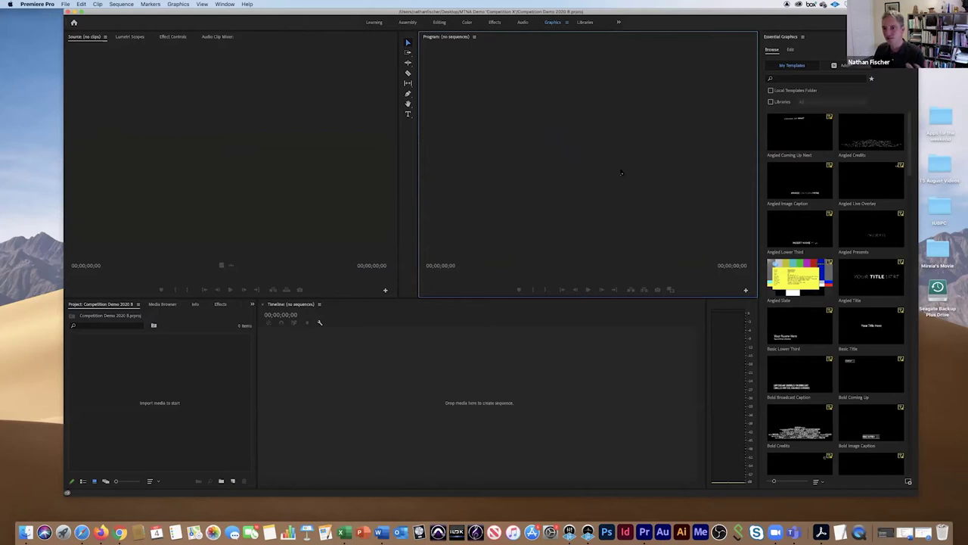
click(454, 362)
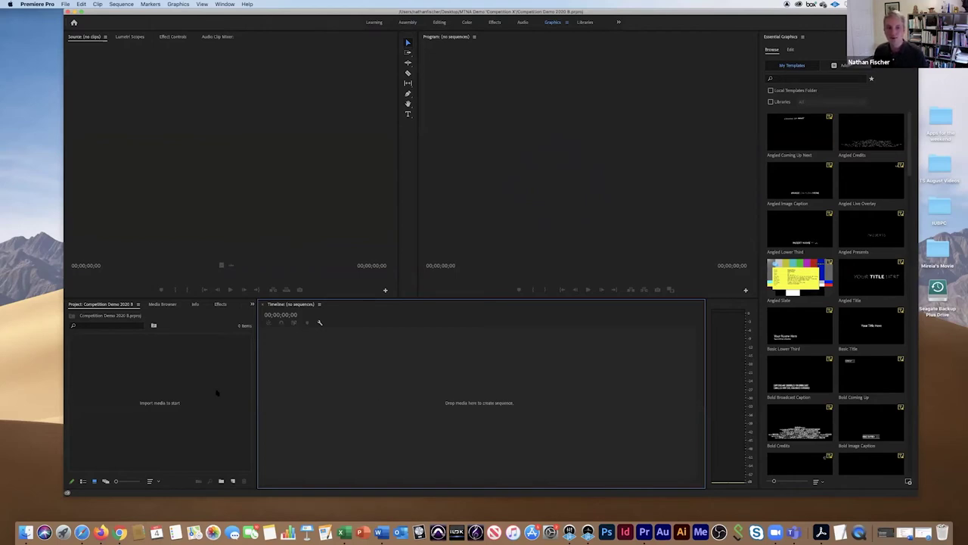
click(519, 217)
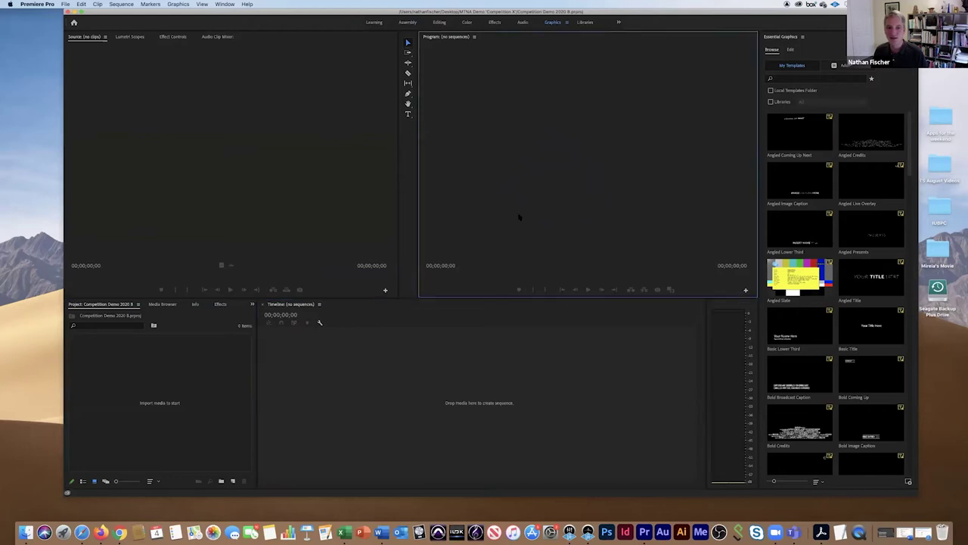
click(216, 391)
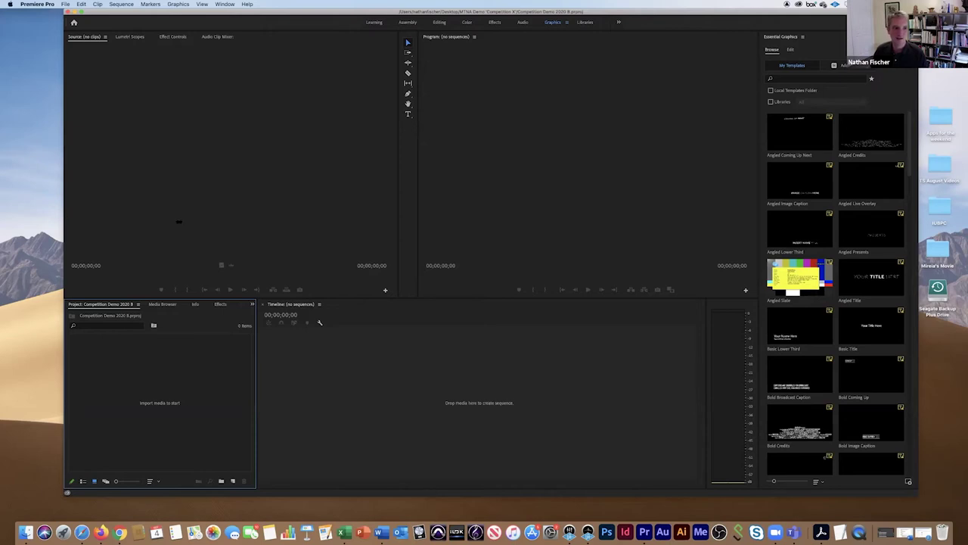
Narrow the project window to reach the desktop, preview MFrutos Piano.mp4 in the MTNA Demo 'Competition X' folder, and widen the window again.
drag(182, 221, 226, 219)
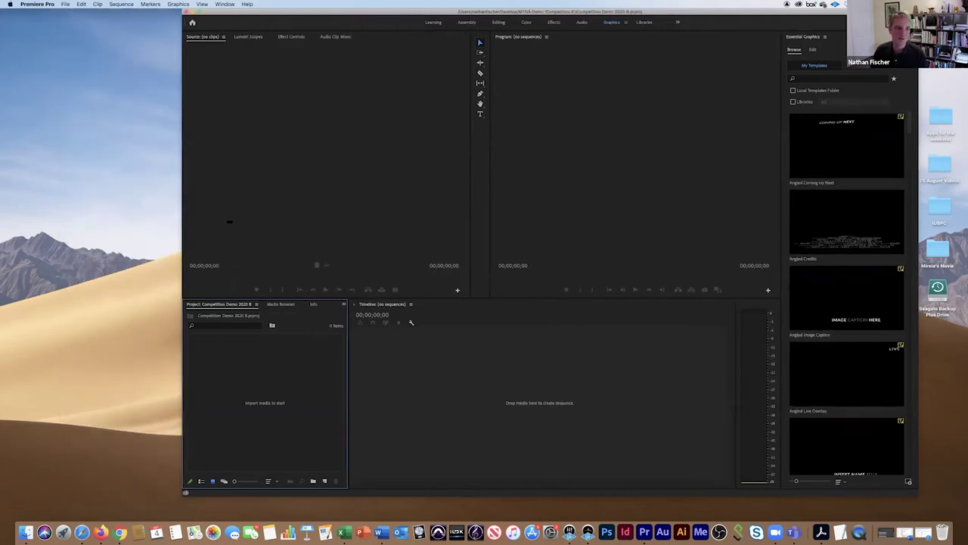
click(206, 169)
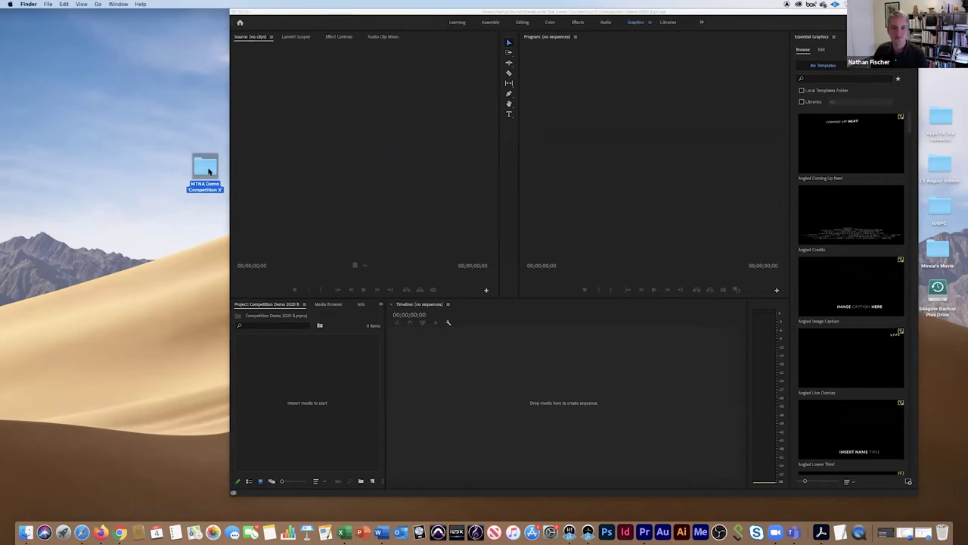
double_click(204, 168)
click(304, 103)
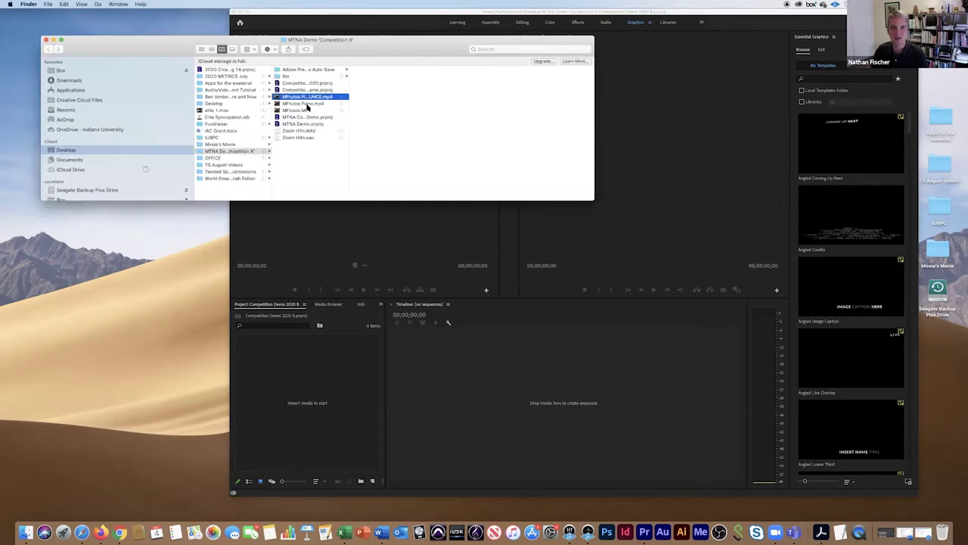
drag(305, 104, 277, 111)
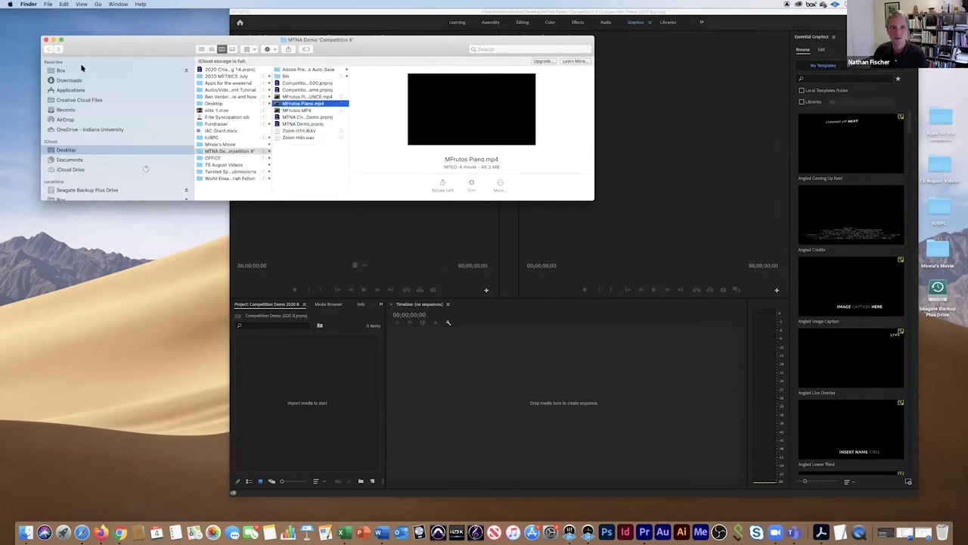
click(47, 40)
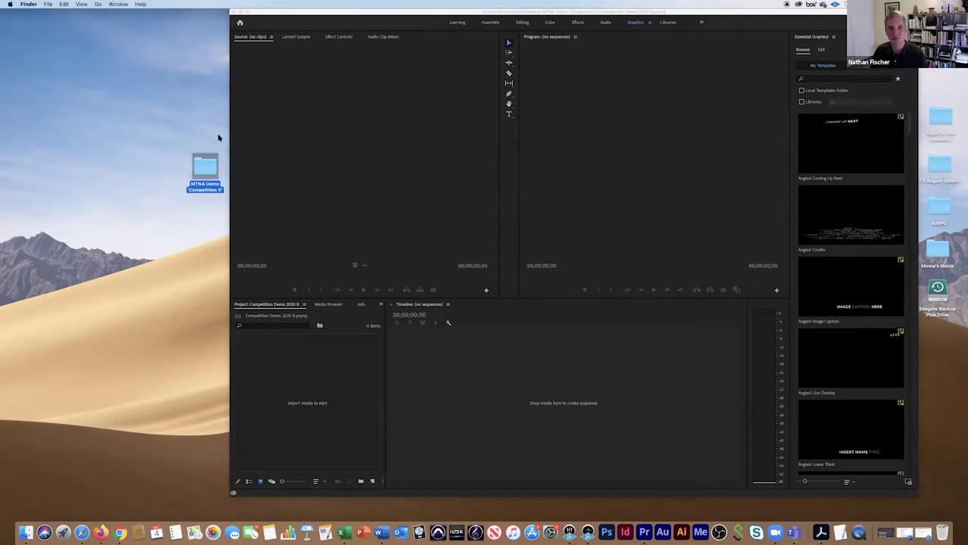
drag(230, 134, 75, 135)
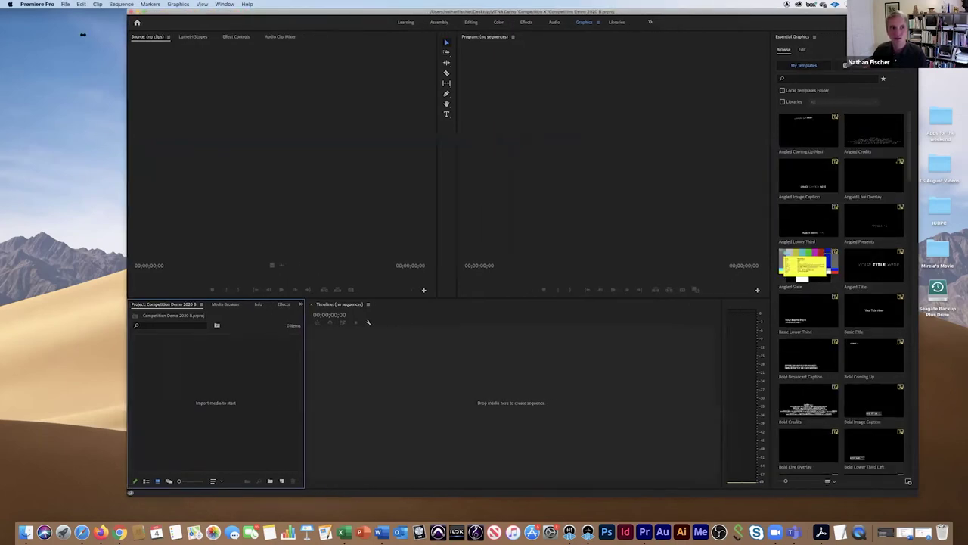
click(66, 4)
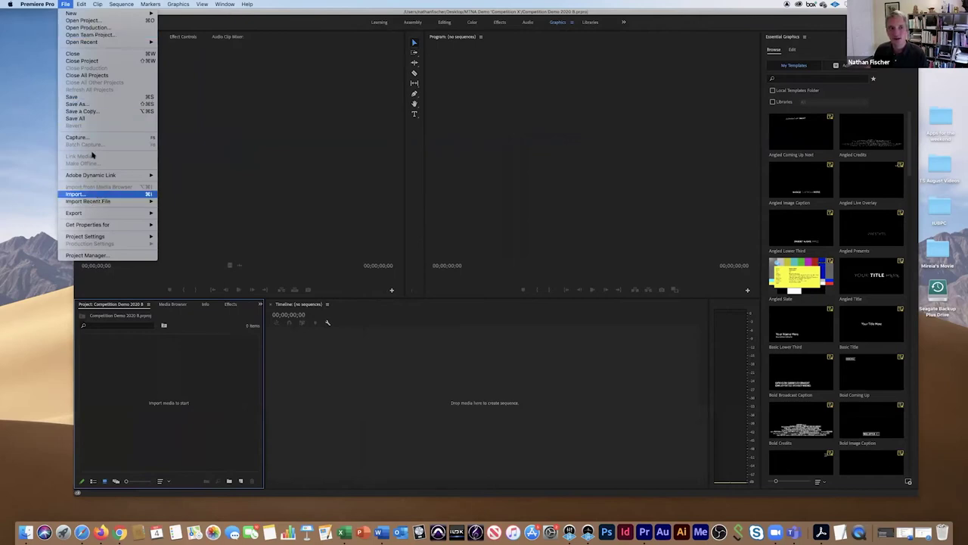
key(Escape)
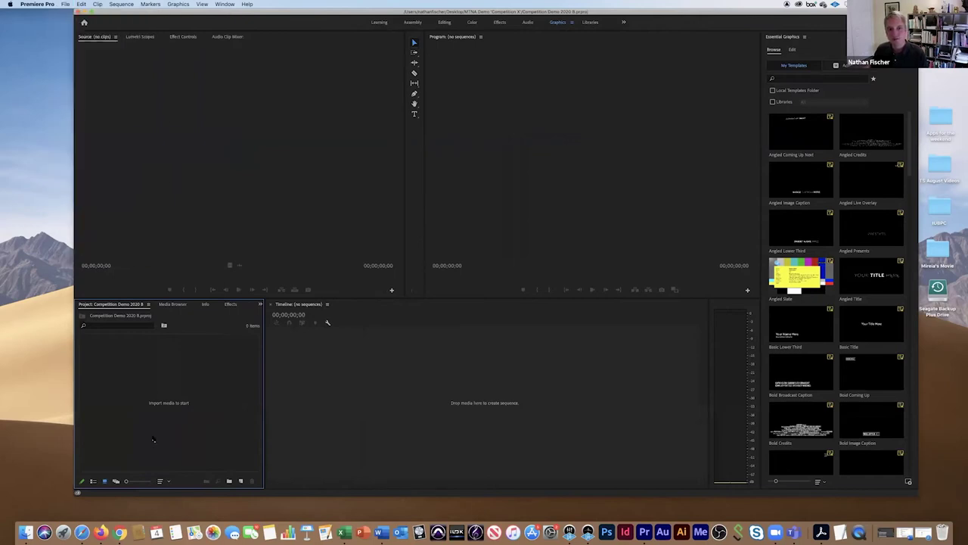
double_click(178, 445)
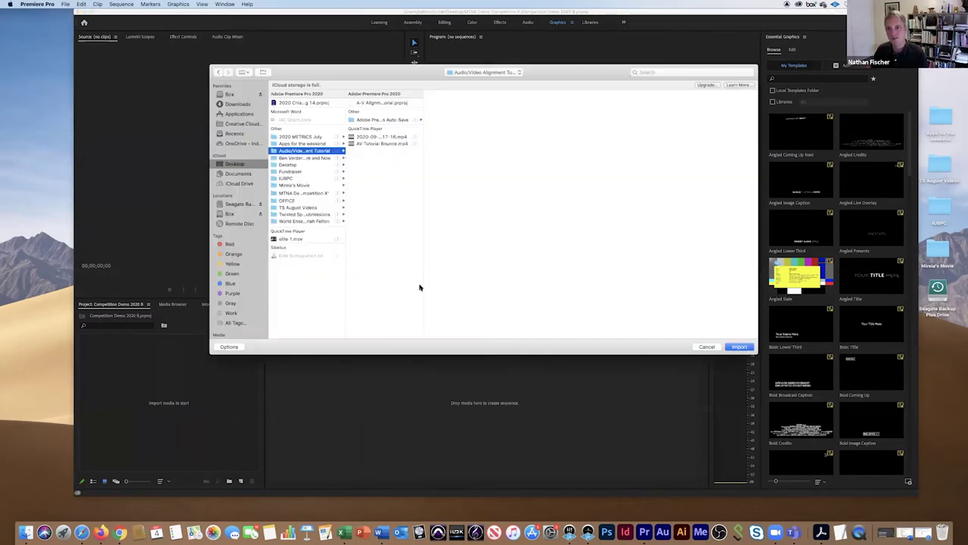
click(708, 347)
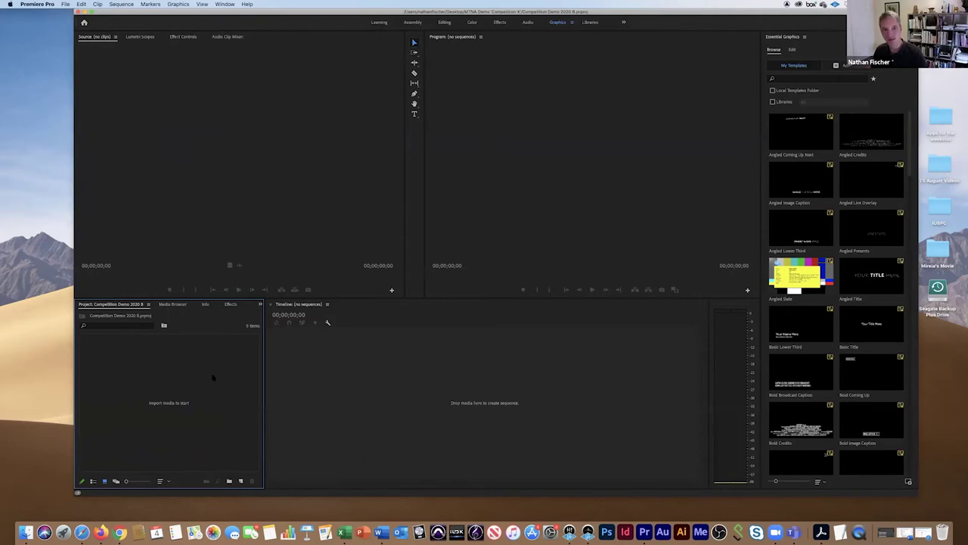
Import MFrutos Piano.mp4, Zoom H4n.wav and Zoom H1n.WAV from the MTNA Demo 'Competition X' folder on the Desktop.
double_click(213, 377)
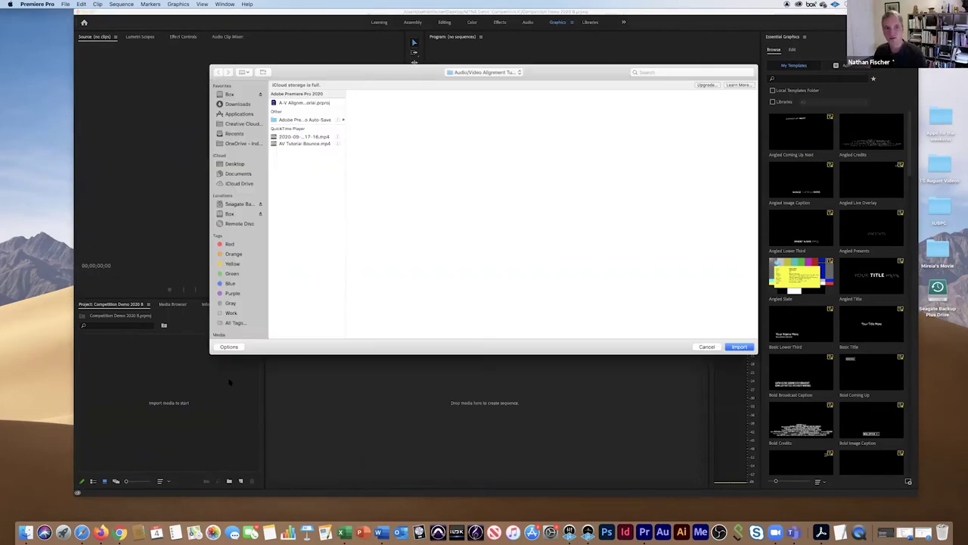
click(239, 164)
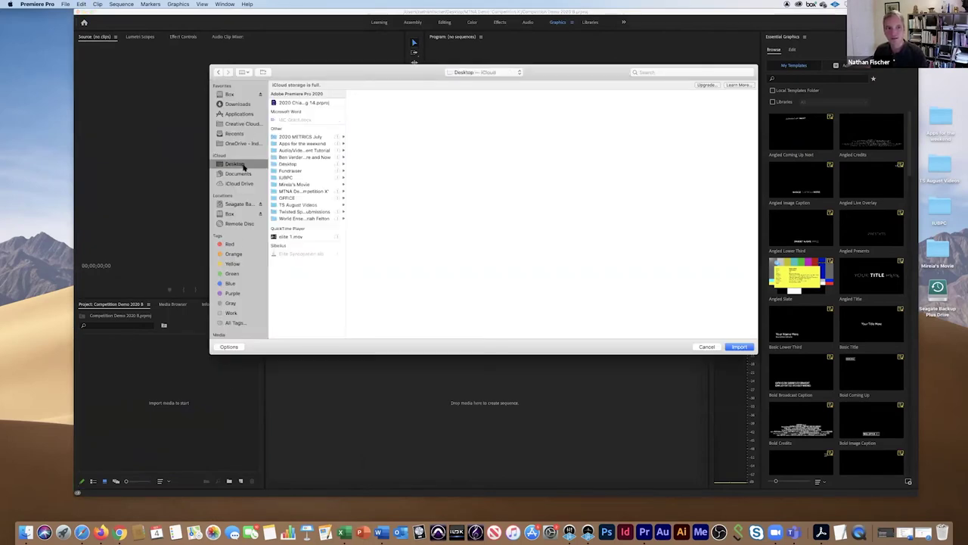
click(306, 191)
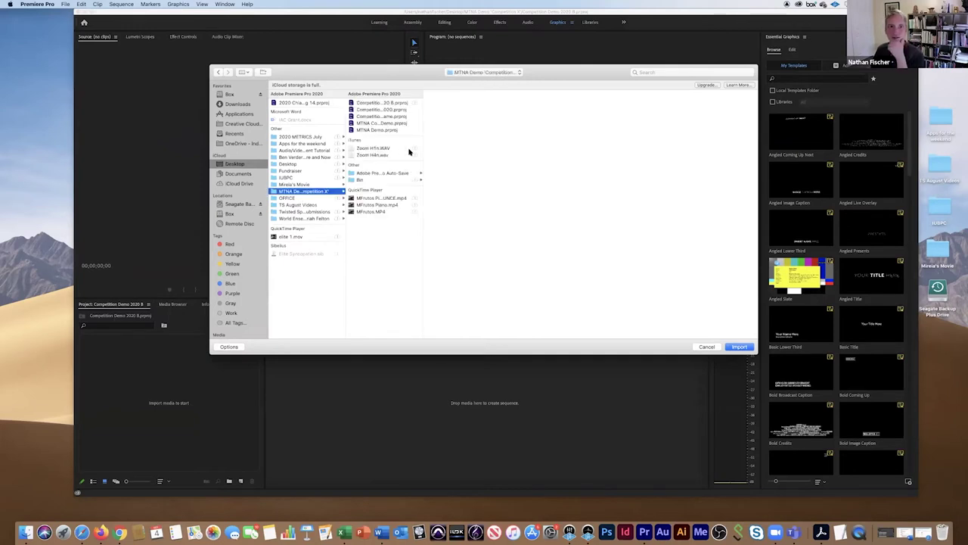
double_click(429, 201)
click(386, 204)
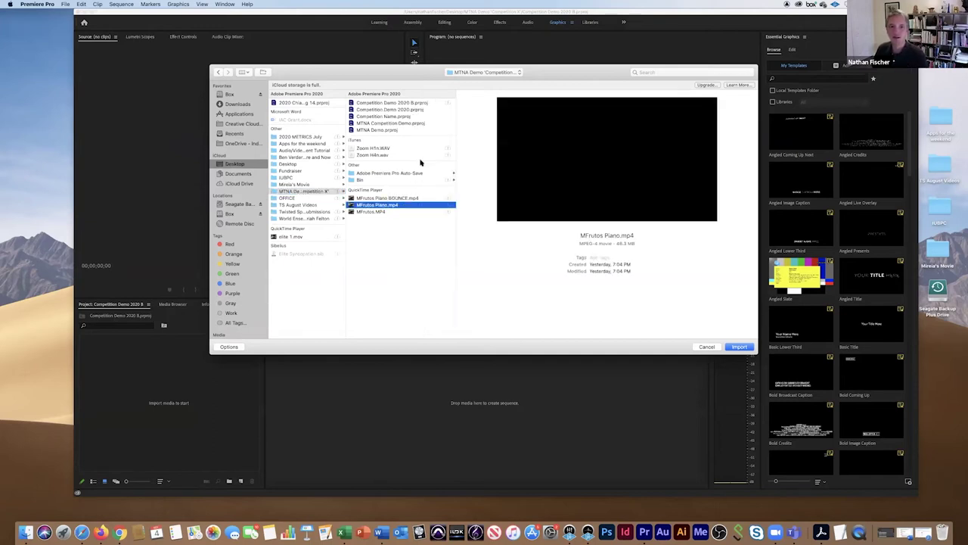
super+click(389, 155)
super+click(389, 148)
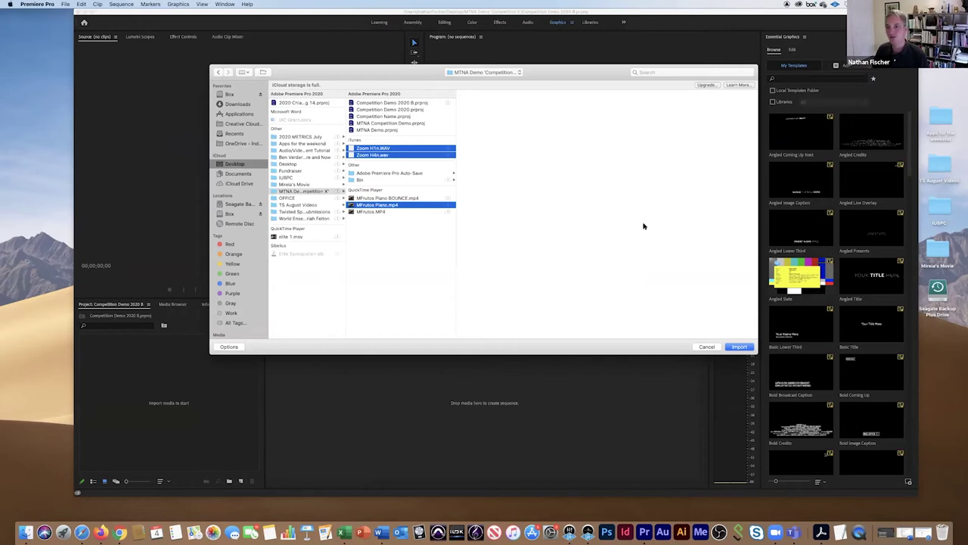
click(739, 347)
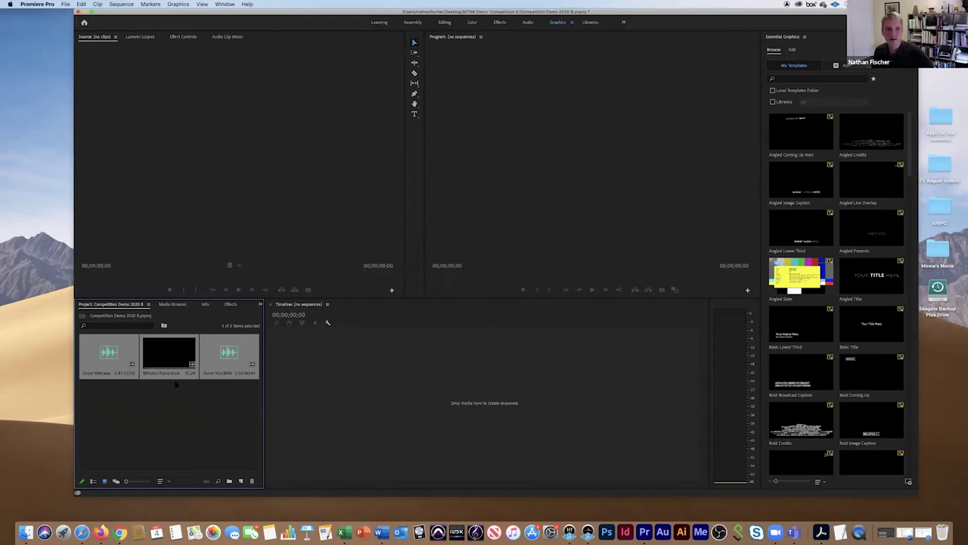
click(170, 395)
click(228, 352)
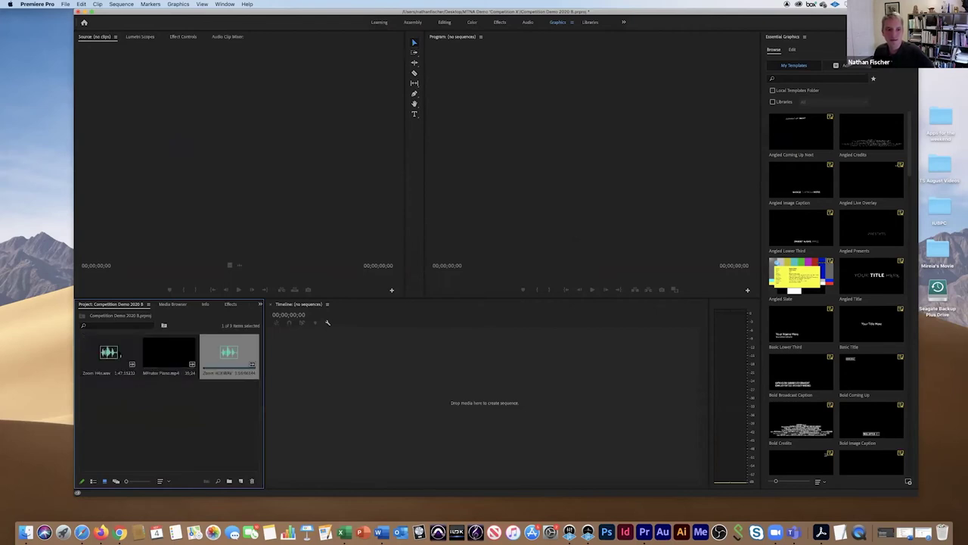
click(114, 355)
click(127, 397)
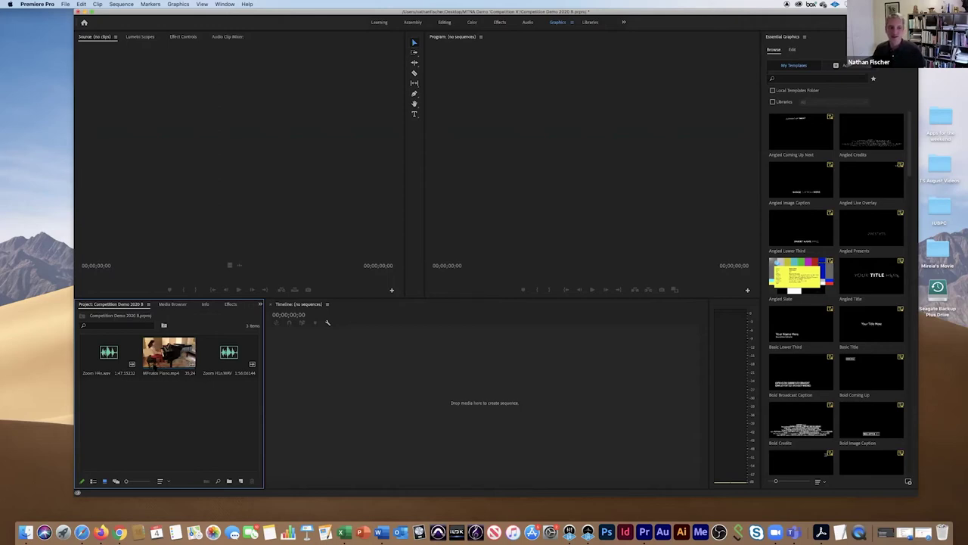
Place the MFrutos Piano.mp4 clip at the start of the empty timeline to create a sequence from it.
click(159, 354)
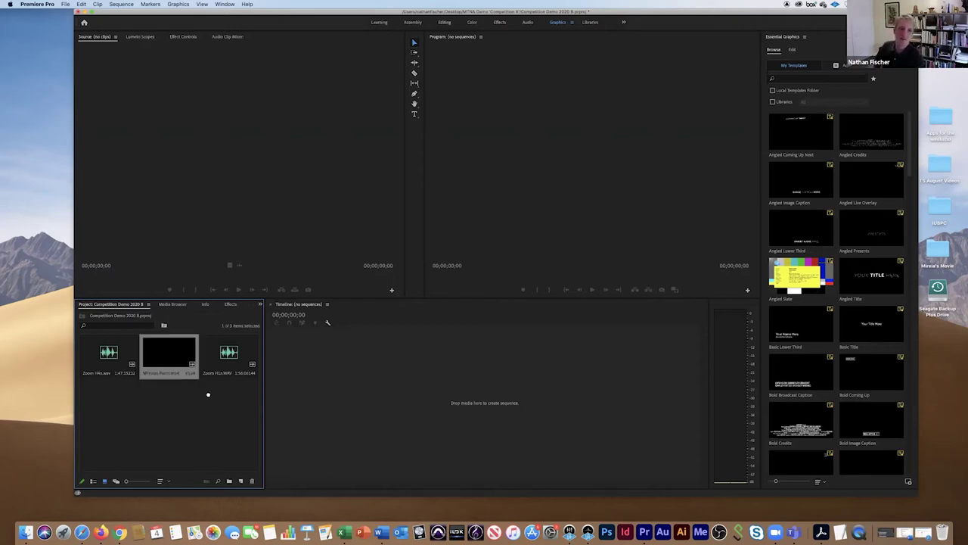
drag(354, 376, 354, 375)
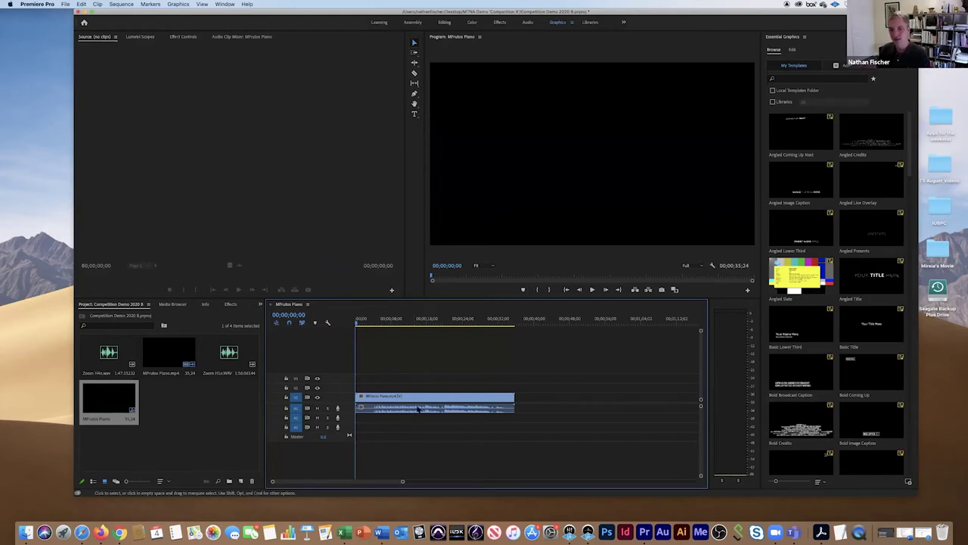
Play through the MFrutos Piano sequence, pausing early on, to review the picture and the camera's own audio.
key(space)
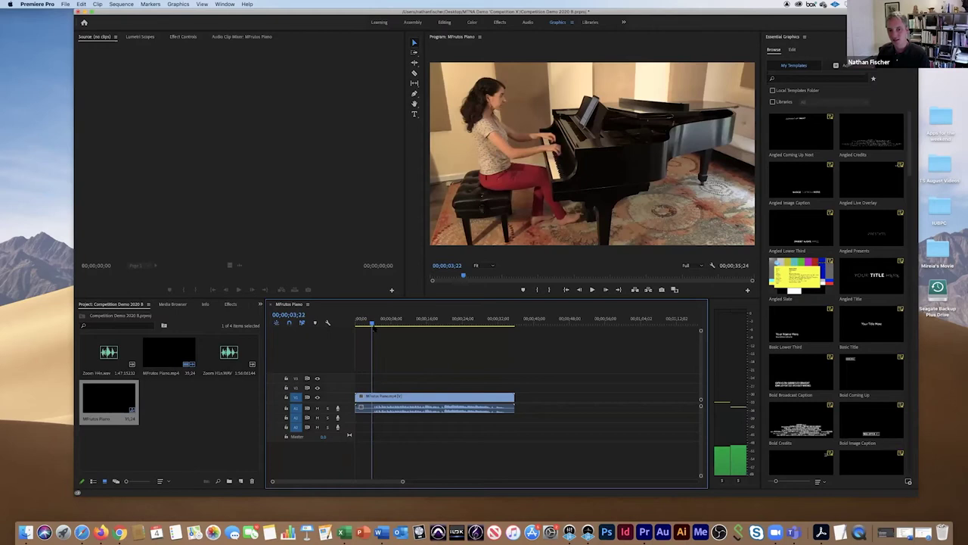
key(space)
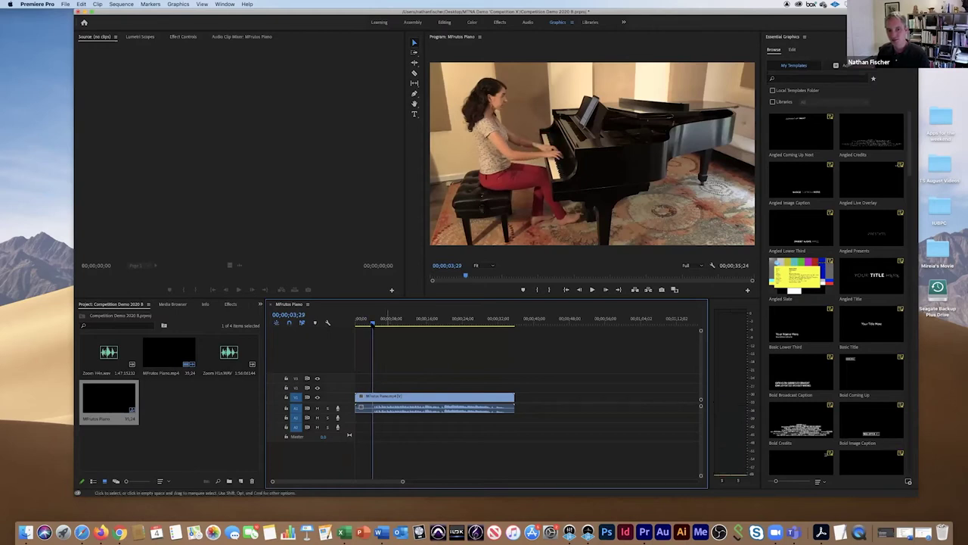
key(Left)
key(Left)
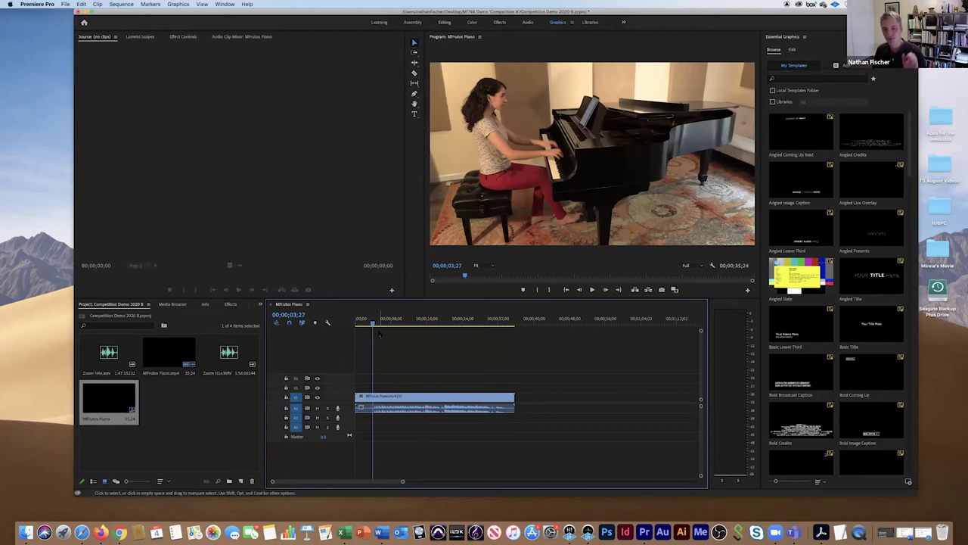
key(space)
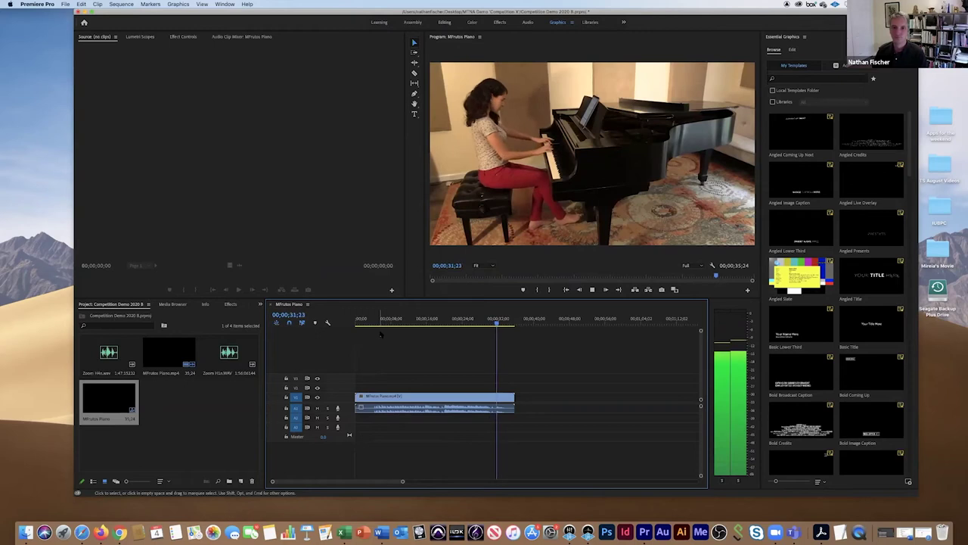
key(space)
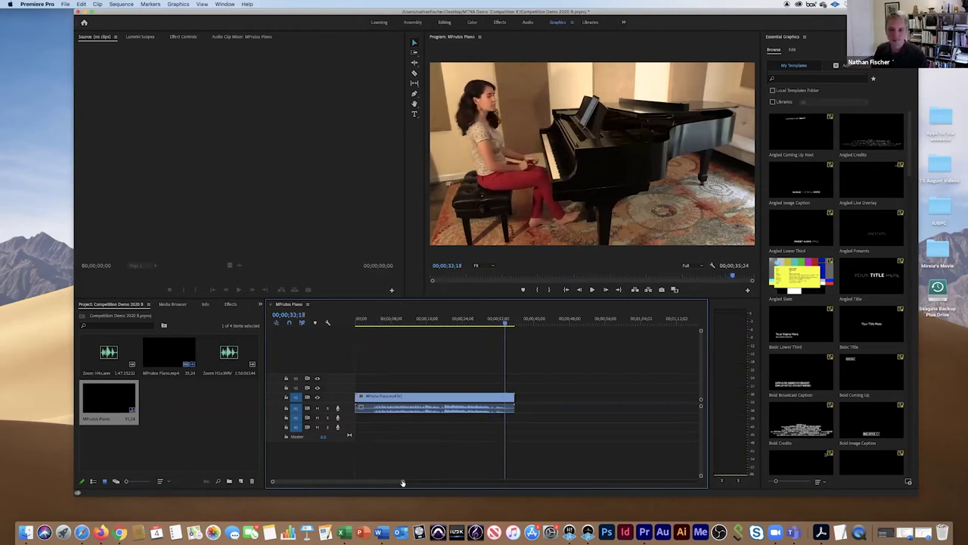
Move the MFrutos Piano.mp4 clip along the timeline so it starts at about 17 seconds.
mouse_move(408, 484)
mouse_down()
mouse_move(378, 484)
mouse_move(409, 483)
mouse_move(390, 482)
mouse_up()
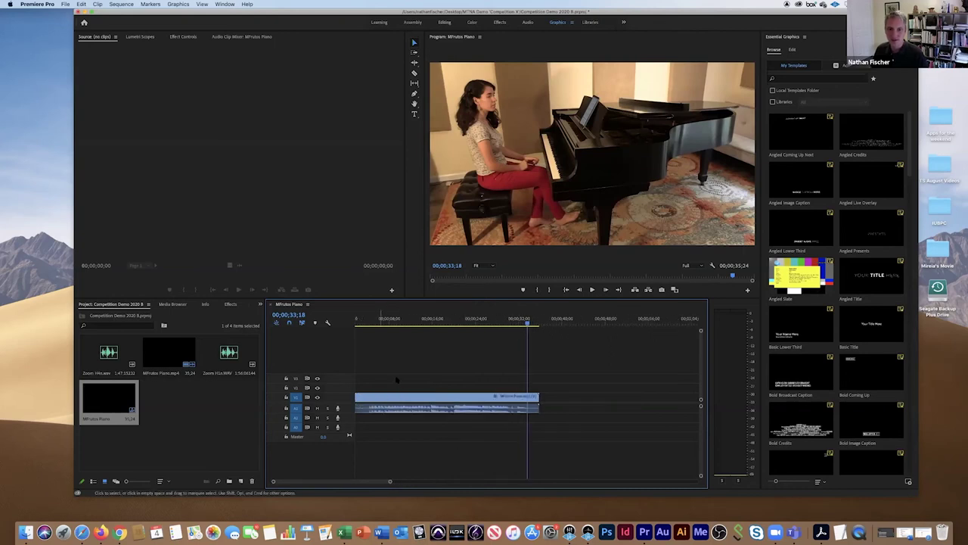
click(394, 399)
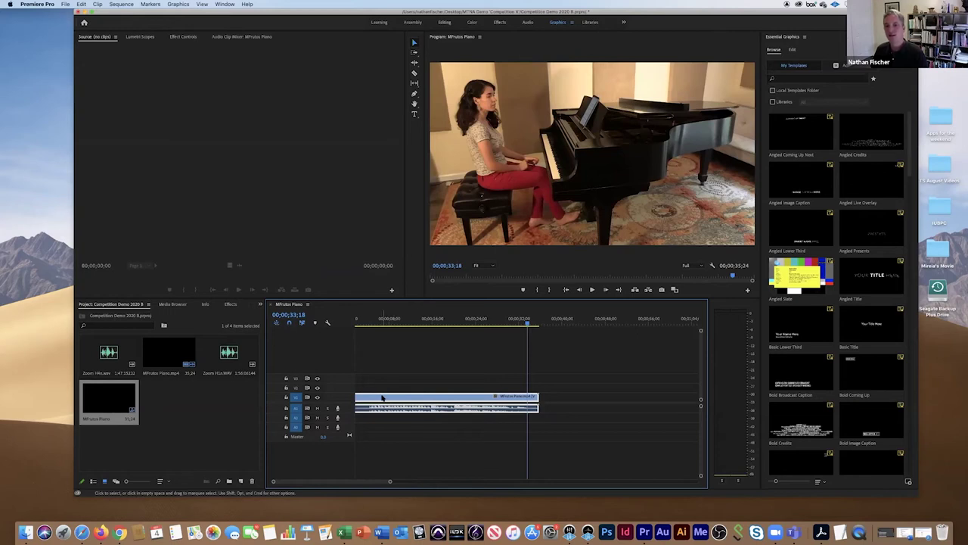
drag(384, 398, 463, 398)
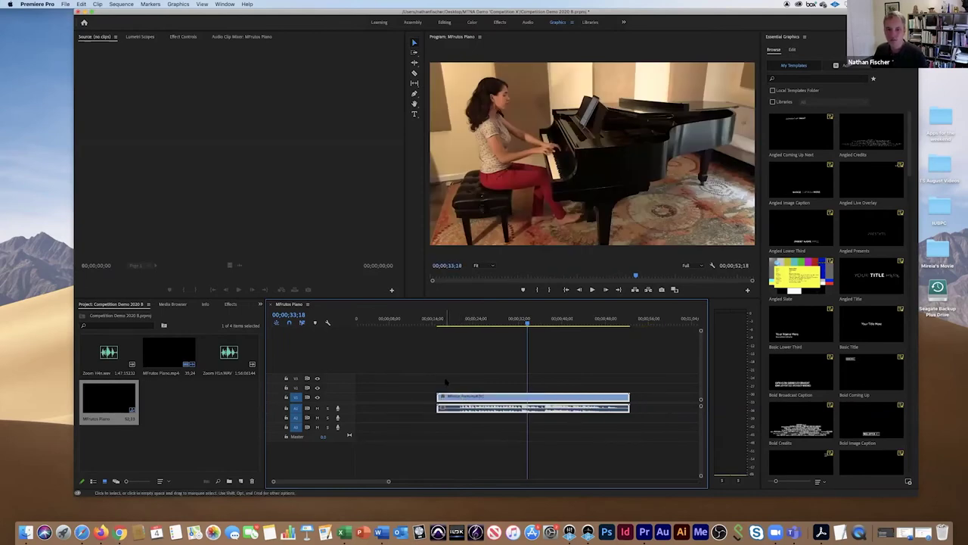
click(446, 381)
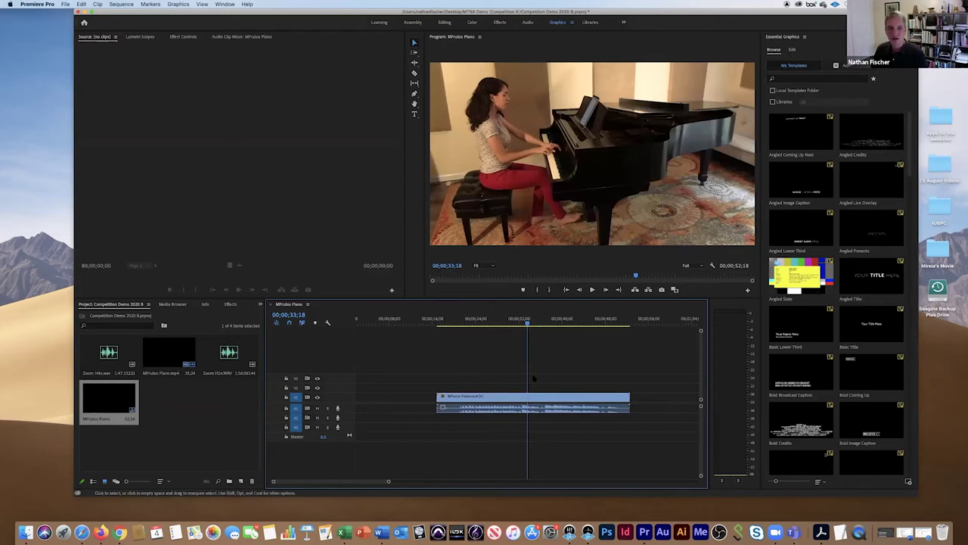
Place Zoom H1n.WAV on audio track A2 near the start of the sequence and make that track taller.
click(227, 404)
click(228, 373)
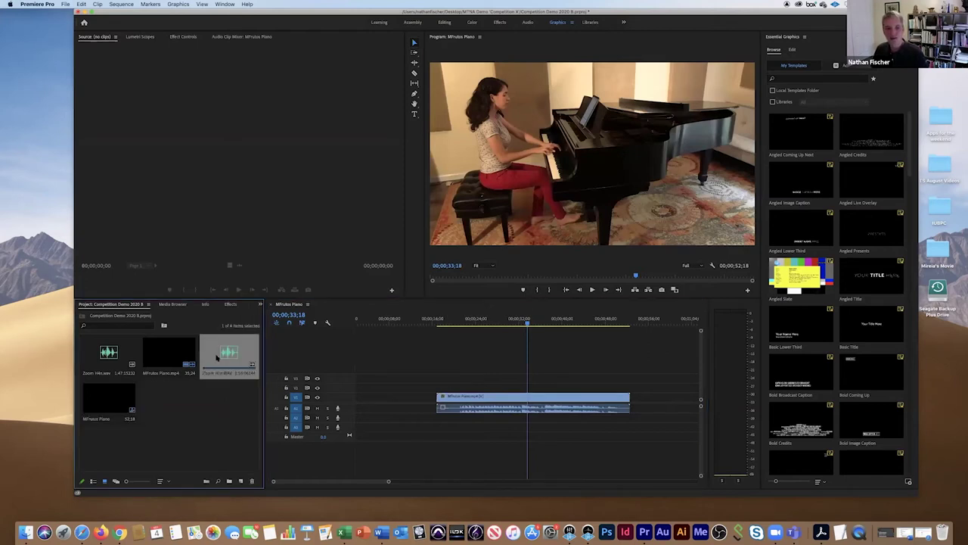
drag(216, 354, 390, 429)
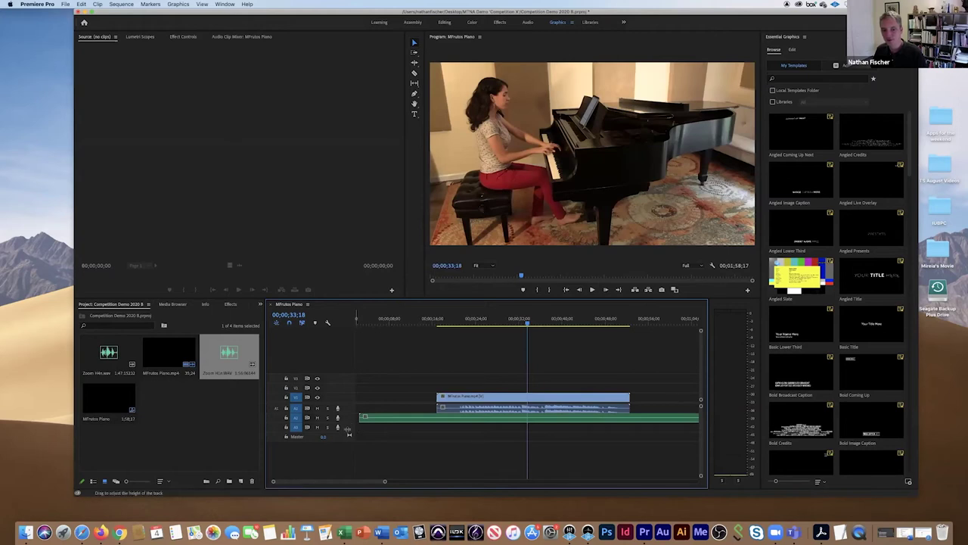
drag(348, 428, 348, 436)
Move the MFrutos Piano.mp4 clip to about 00;01;18;08, above the loud piano passage in the Zoom H1n recording.
scroll(496, 413, right, 4)
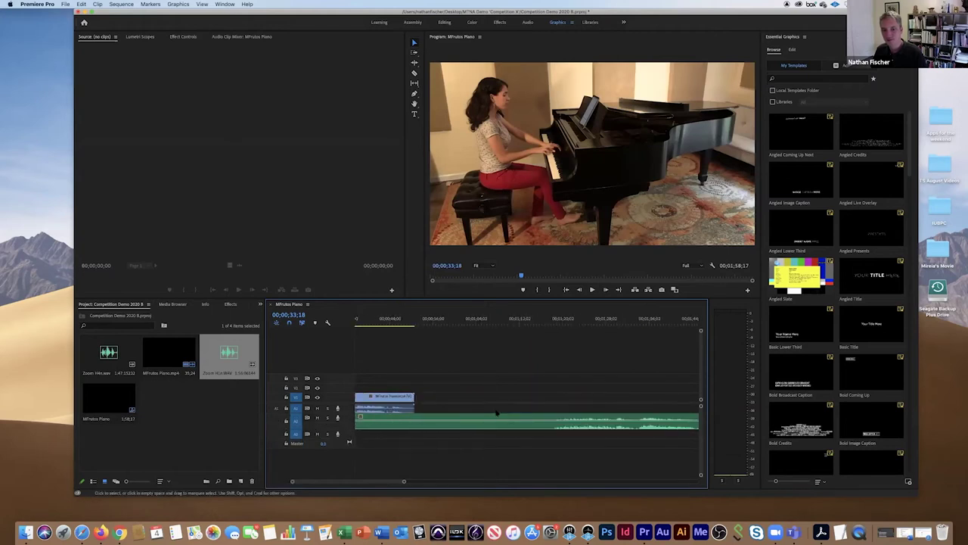
scroll(497, 412, left, 2)
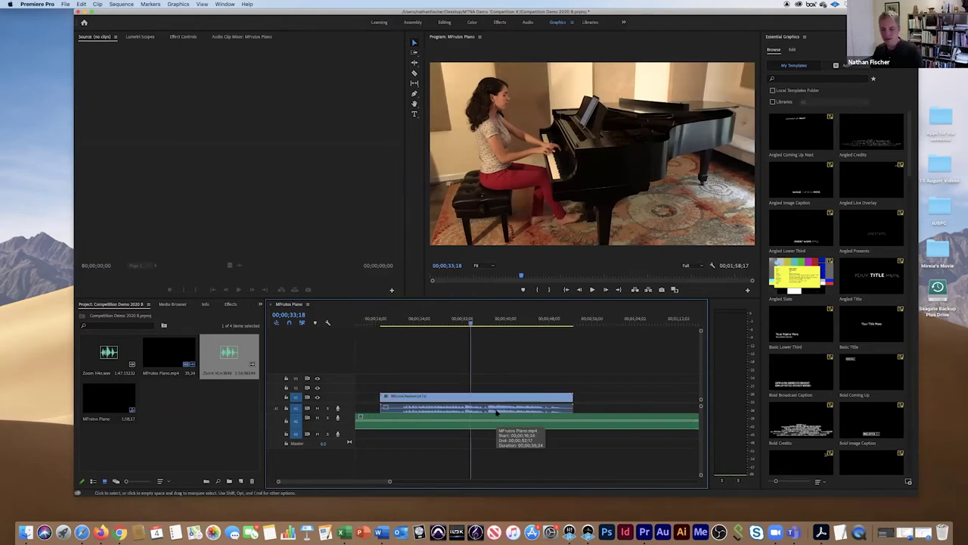
scroll(496, 412, down, 1)
scroll(496, 413, down, 1)
scroll(496, 412, up, 2)
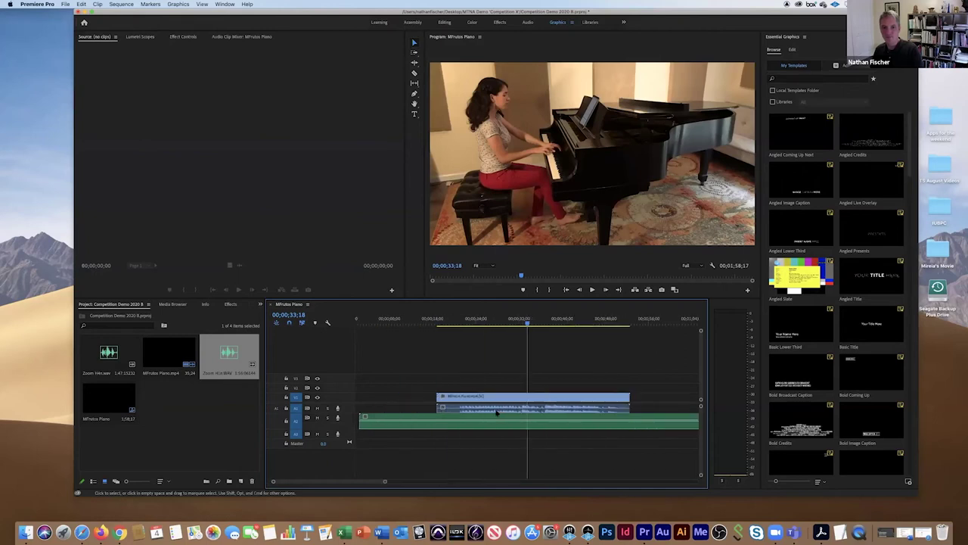
scroll(496, 413, down, 2)
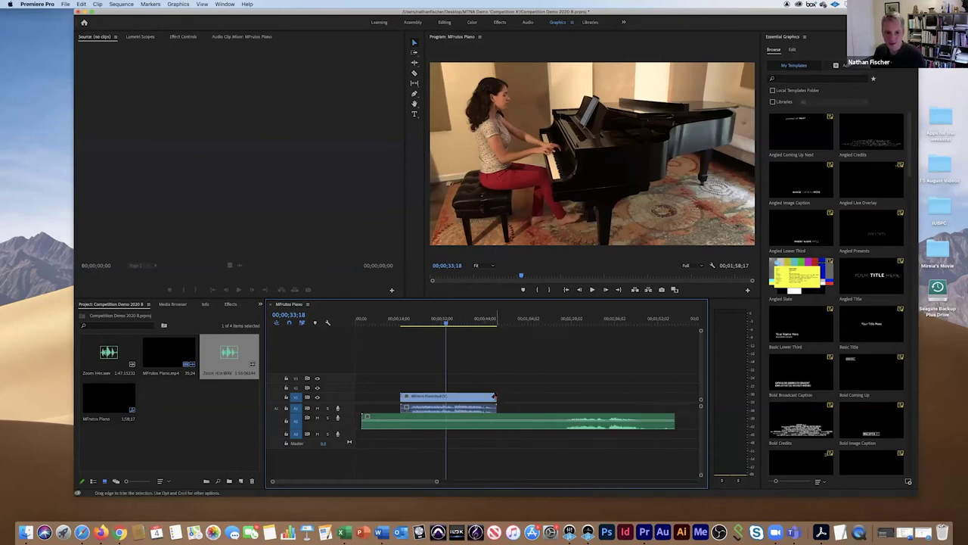
drag(494, 396, 637, 401)
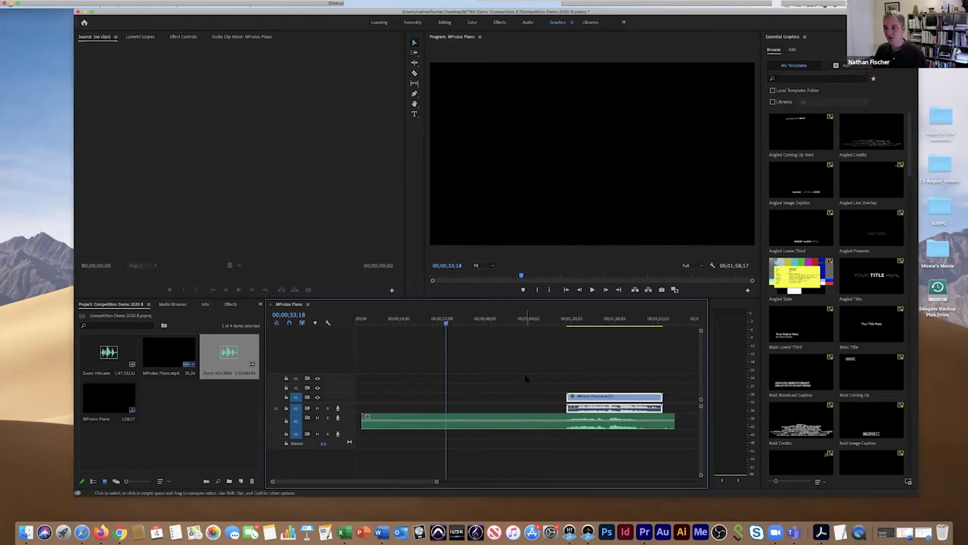
Synchronize the Zoom H1n recording with the MFrutos Piano.mp4 clip, using Audio on track channel 1 as the synchronize point.
click(578, 425)
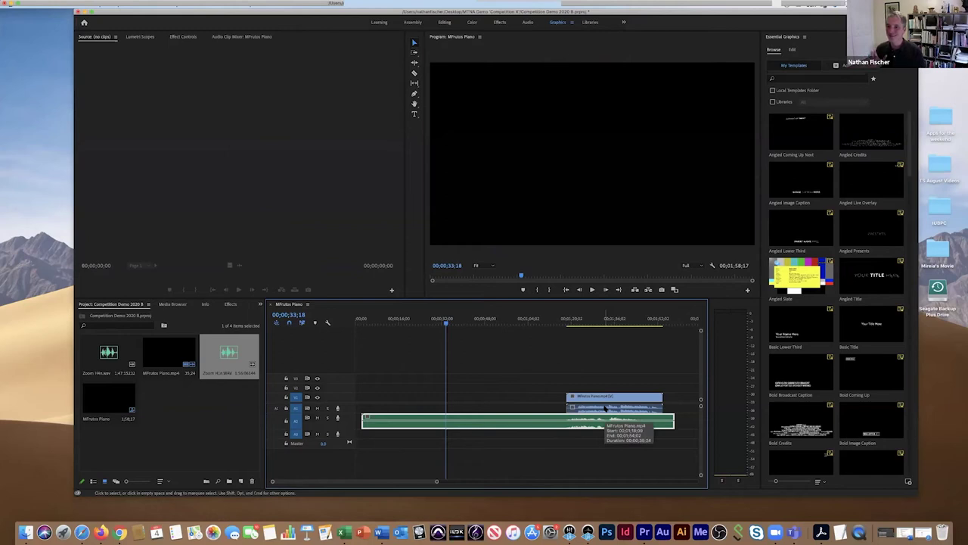
key(shift)
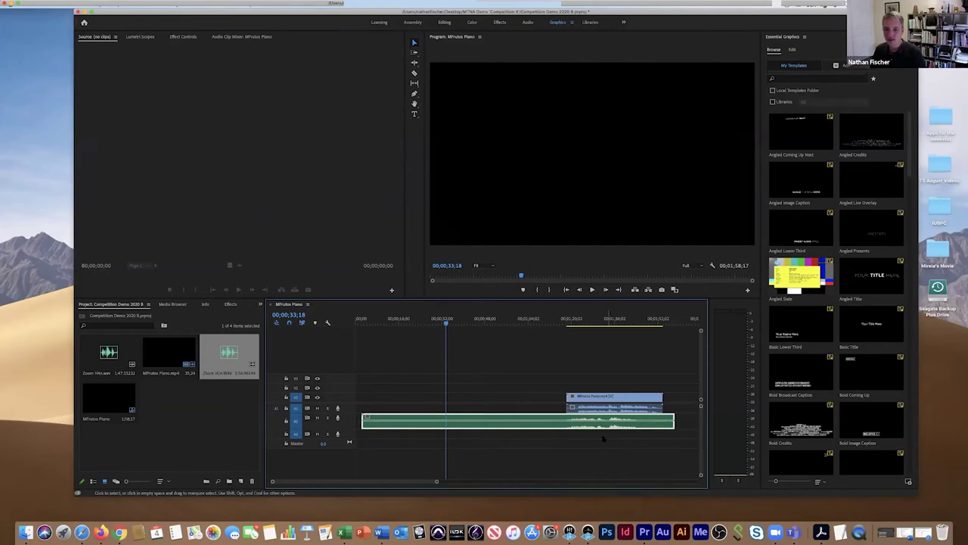
right_click(612, 400)
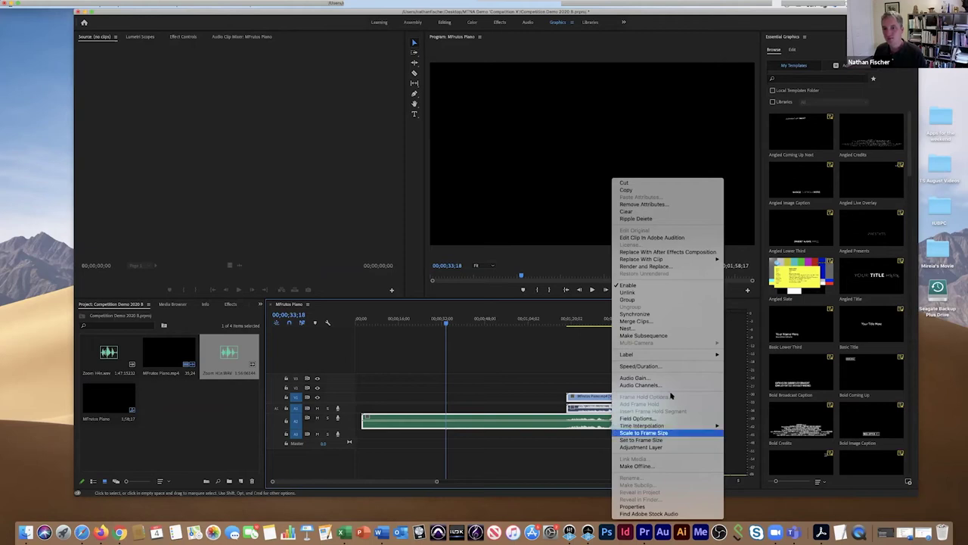
click(634, 314)
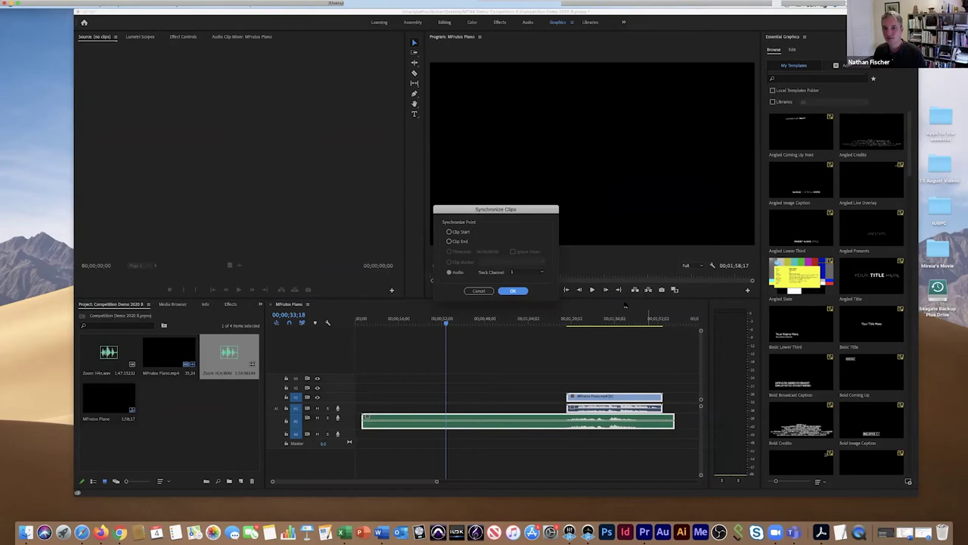
key(Return)
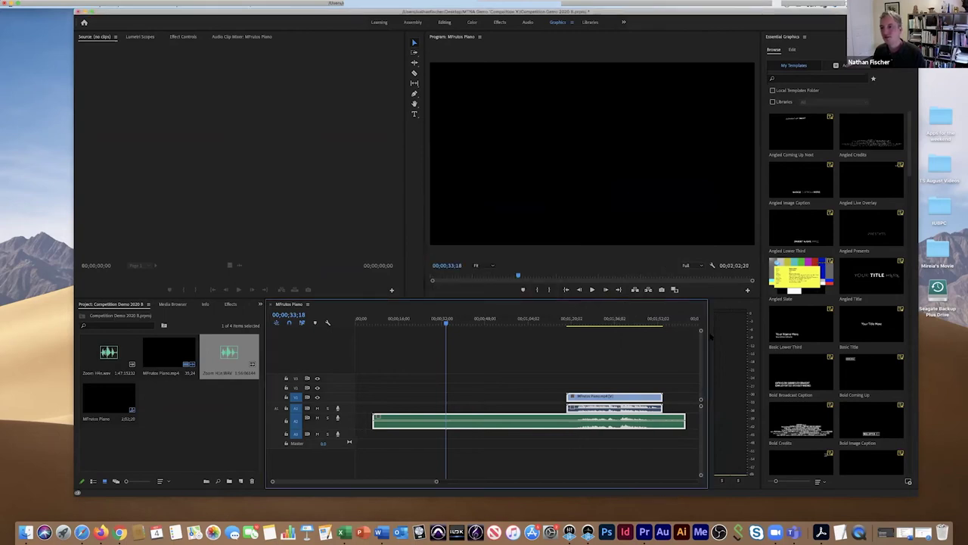
Mute the camera audio on track A1 and play from about 00;01;22 to hear only the Zoom H1n recording.
click(562, 325)
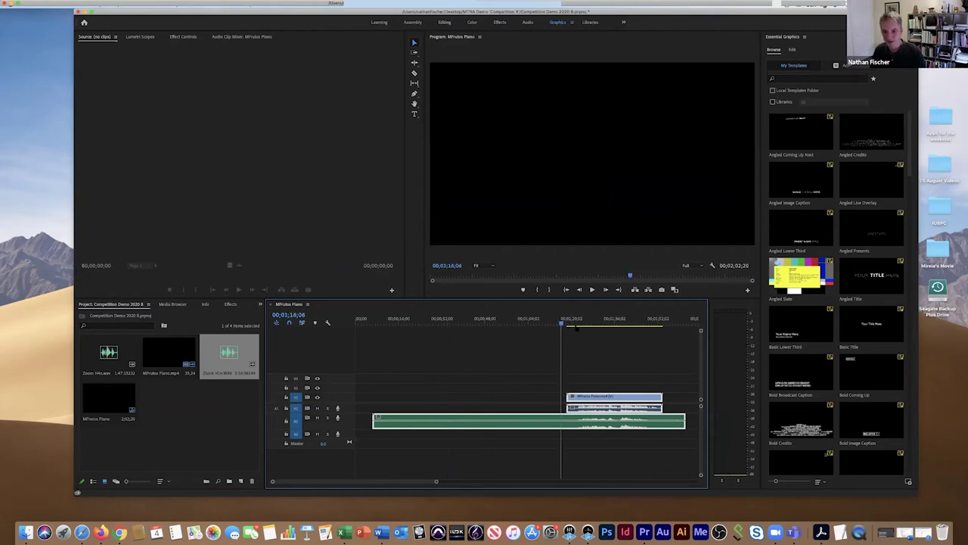
click(576, 326)
key(space)
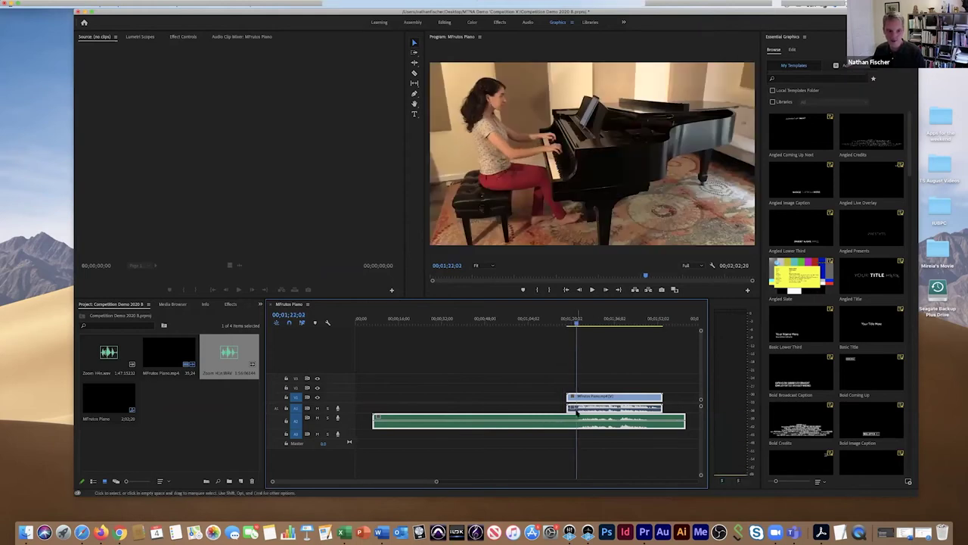
click(317, 408)
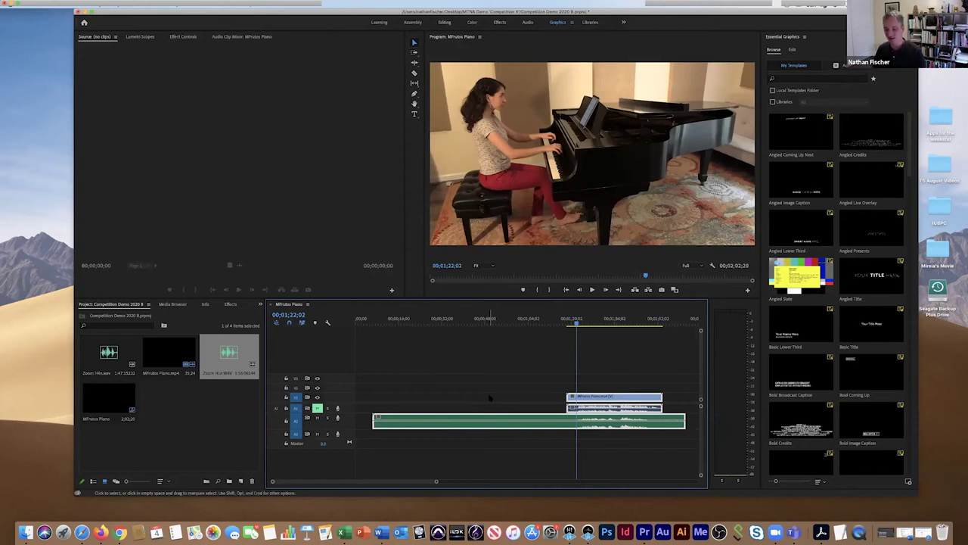
key(space)
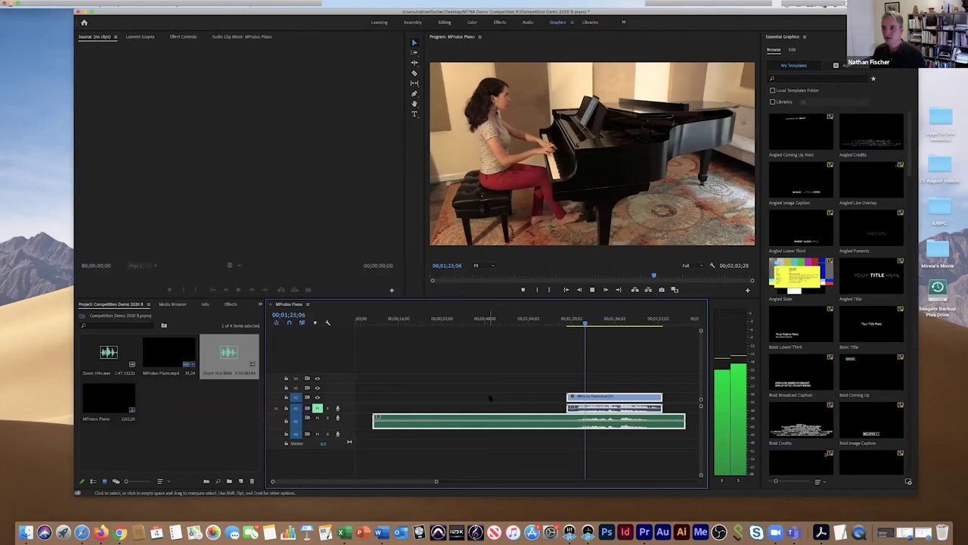
key(space)
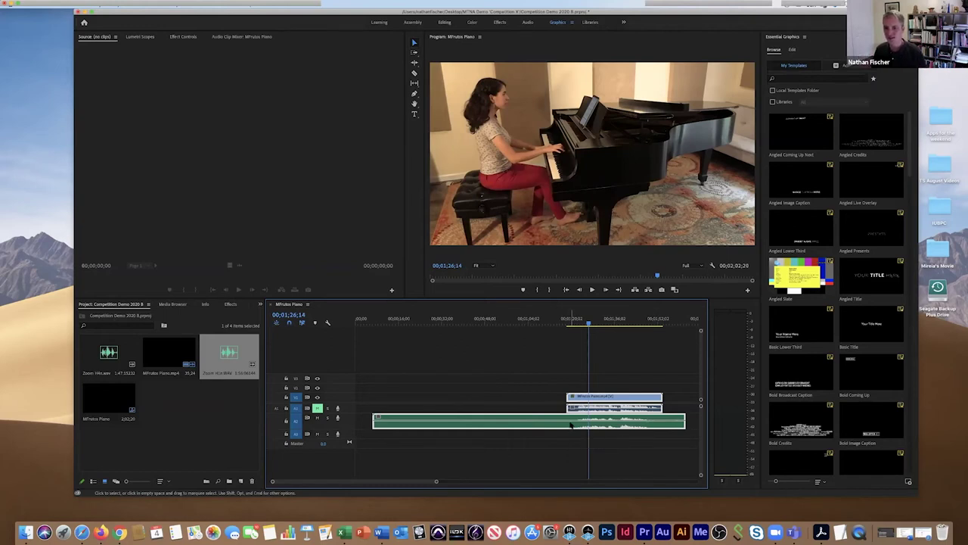
Raise the volume of the Zoom H1n clip on track A2 using the Set Gain option of Audio Gain.
click(542, 419)
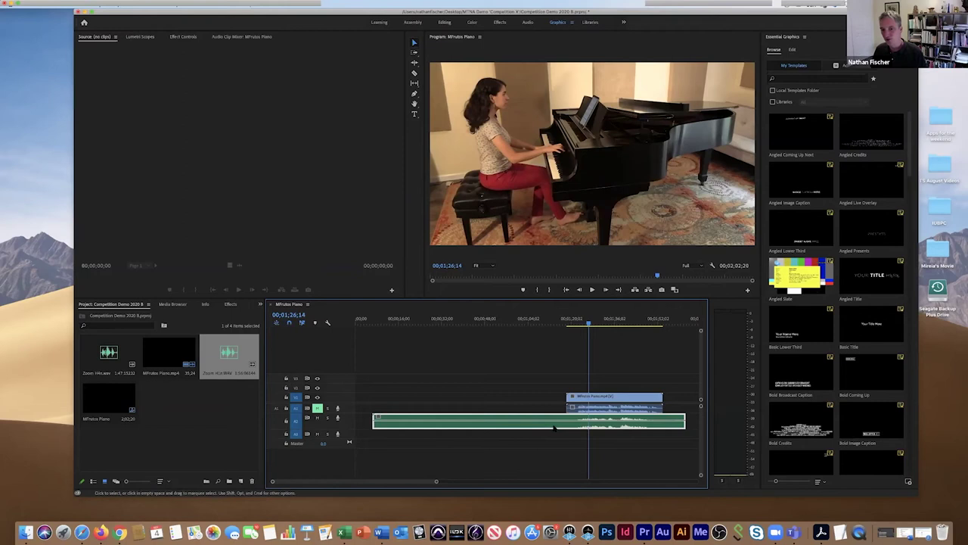
right_click(553, 423)
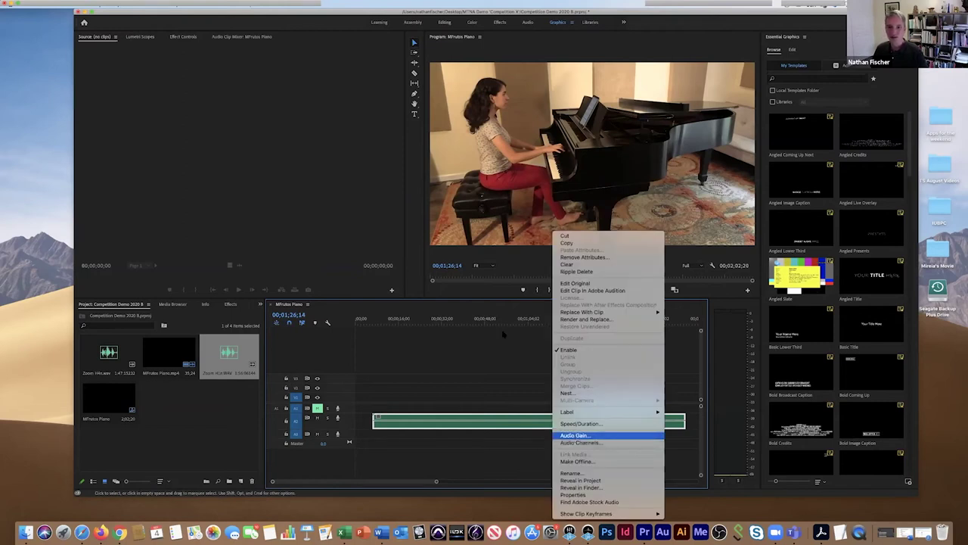
click(572, 436)
click(447, 238)
key(Tab)
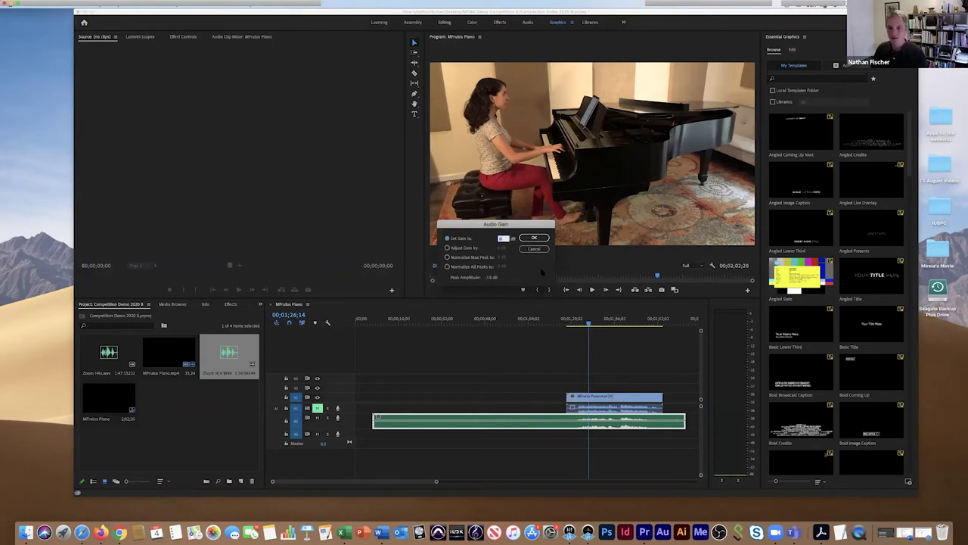
key(Return)
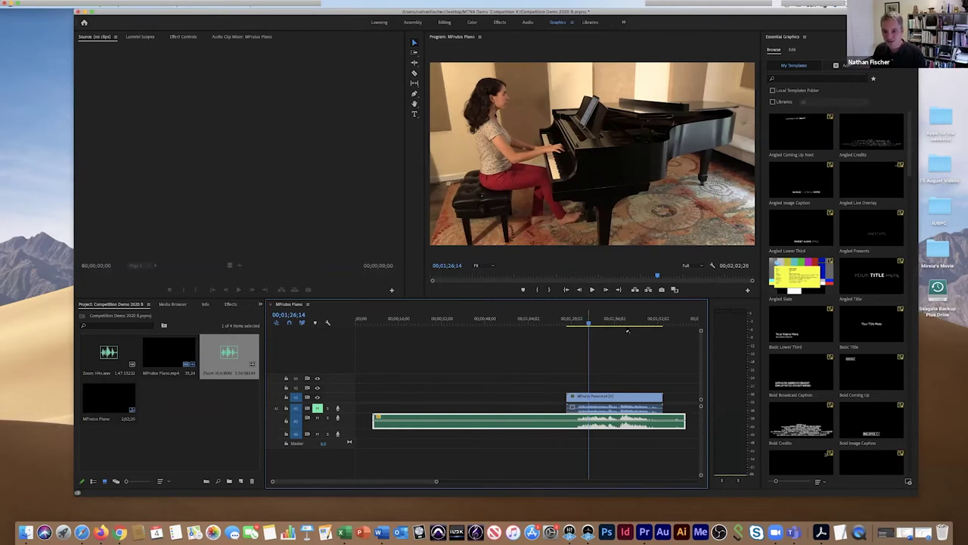
Play the loudest passage from about 00;01;38 to check the Zoom H1n recording's level for clipping.
click(624, 328)
key(space)
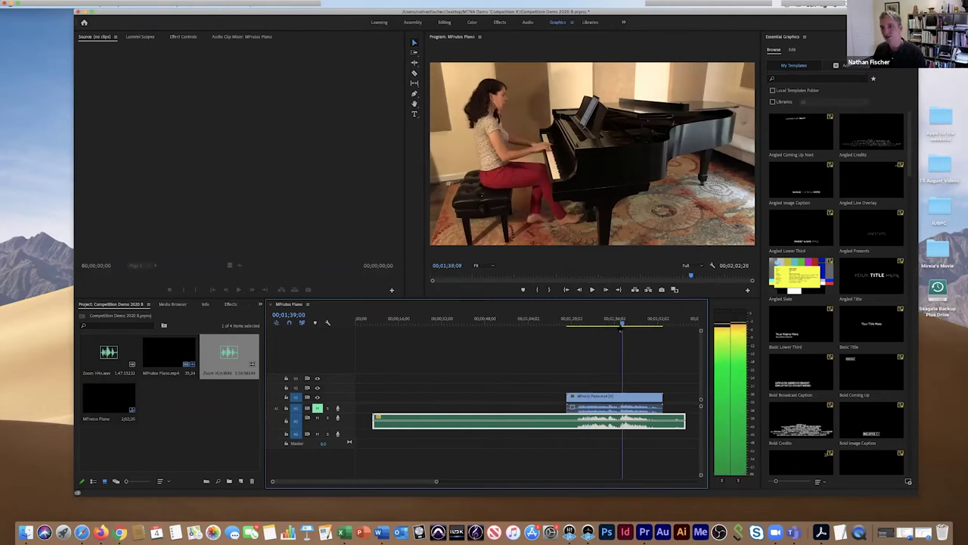
click(621, 327)
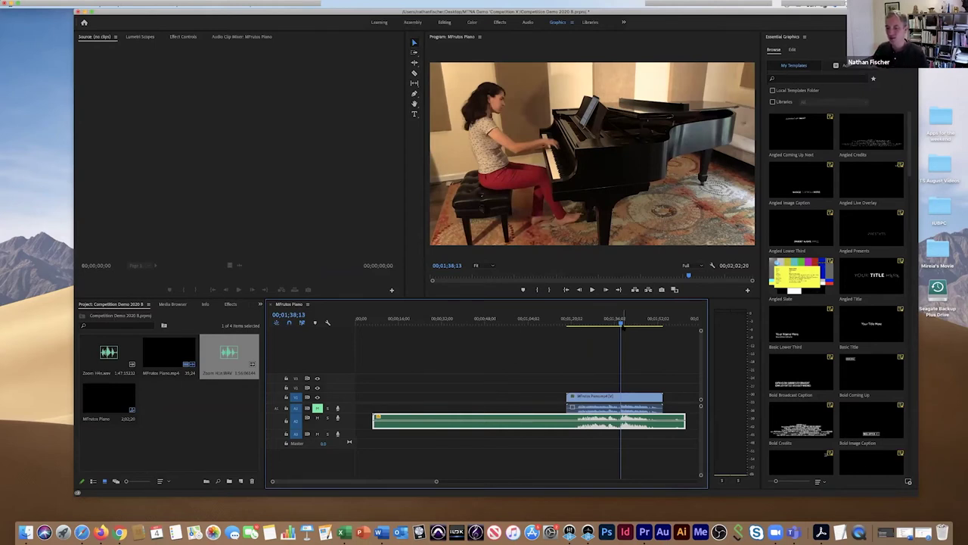
key(space)
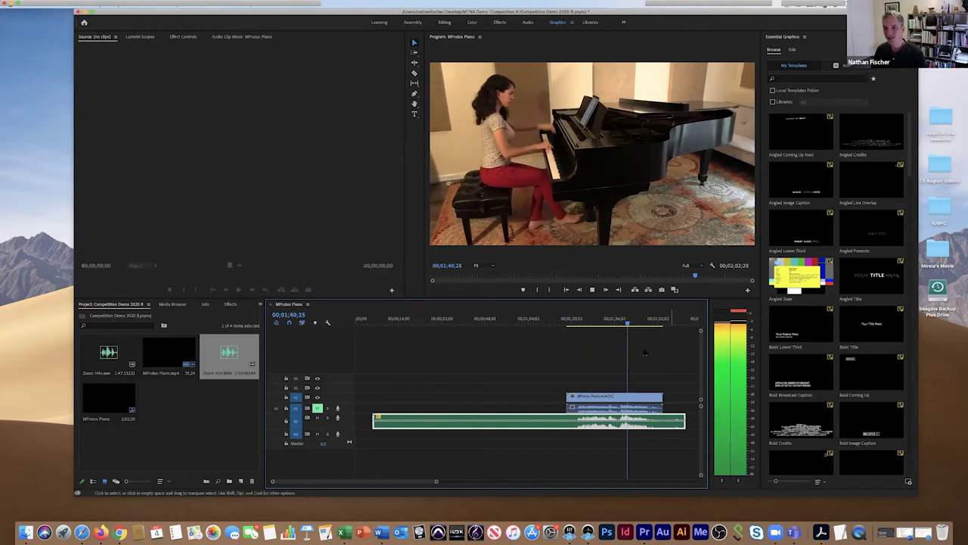
key(space)
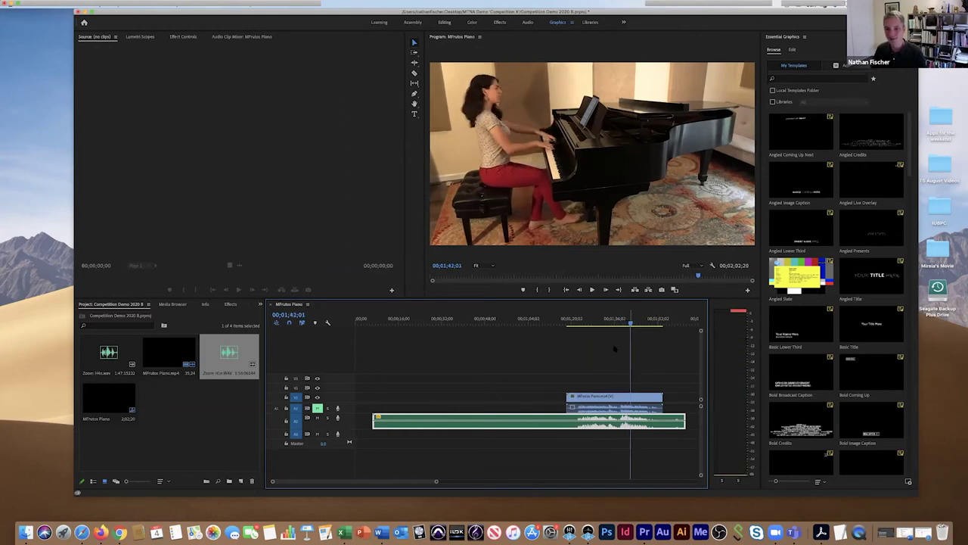
Readjust the gain of the Zoom H1n clip on track A2 using the Set Gain option of Audio Gain.
right_click(568, 421)
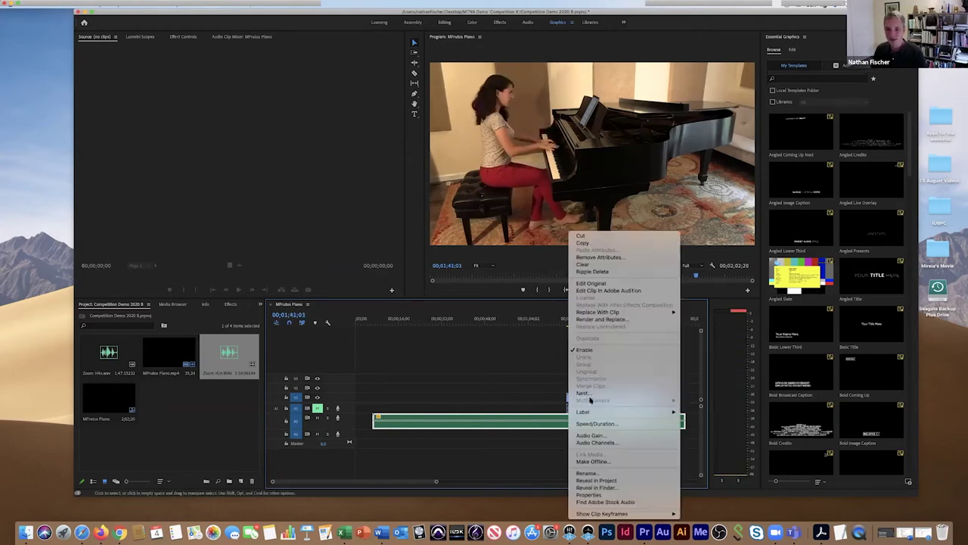
click(590, 436)
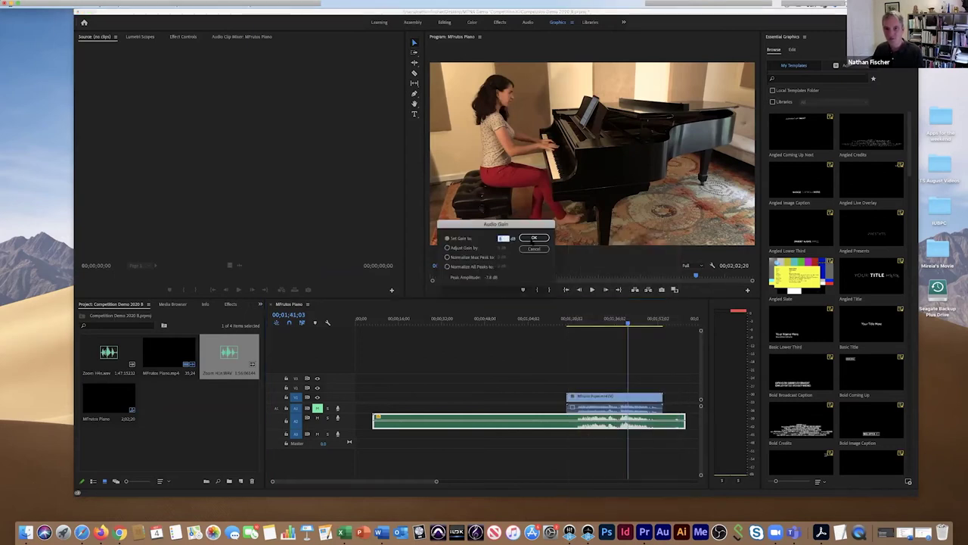
key(Return)
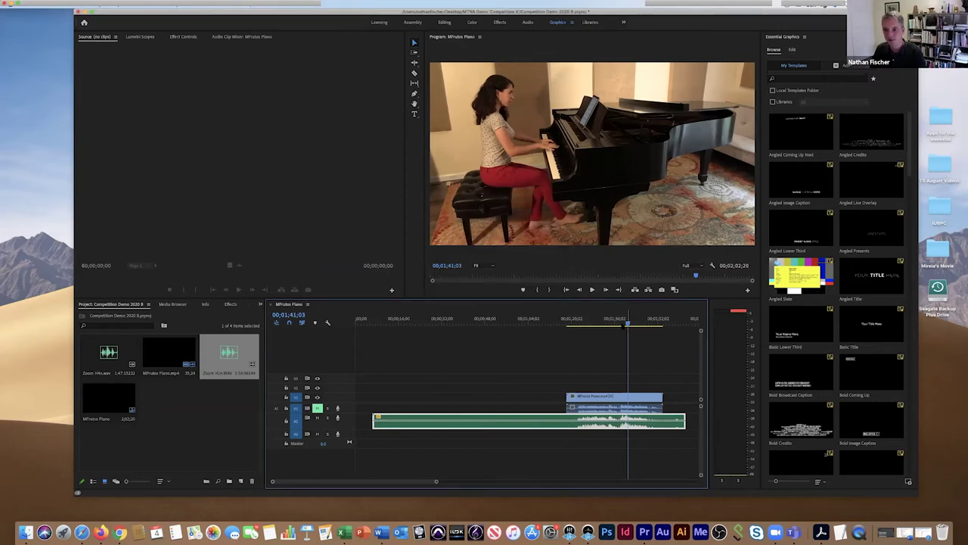
Play the loud passage from about 00;01;36 to check the Zoom H1n recording's level with the new gain.
key(space)
key(space)
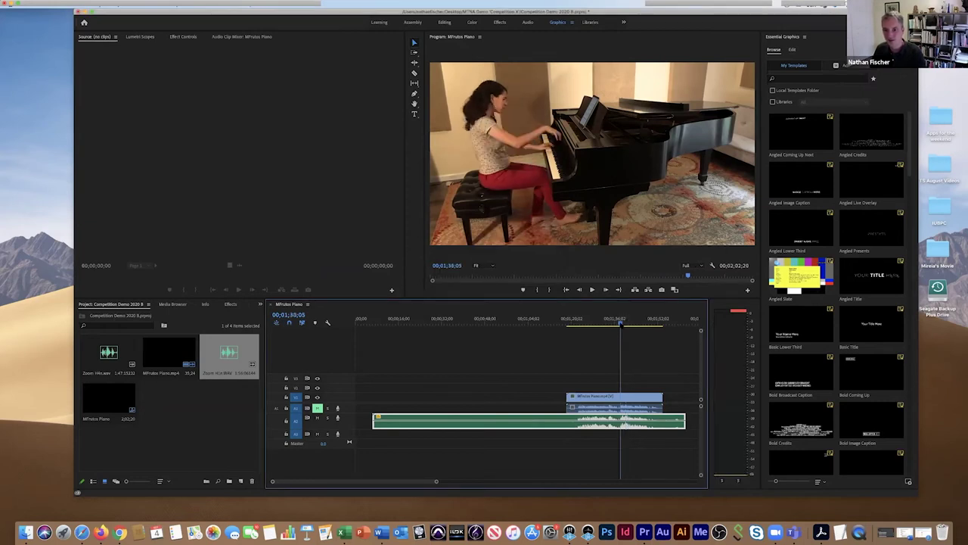
key(space)
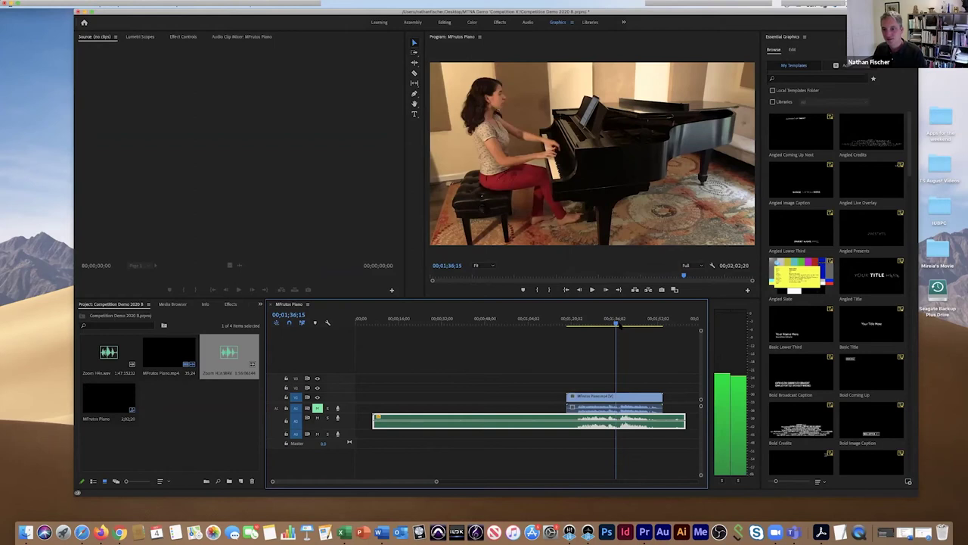
key(space)
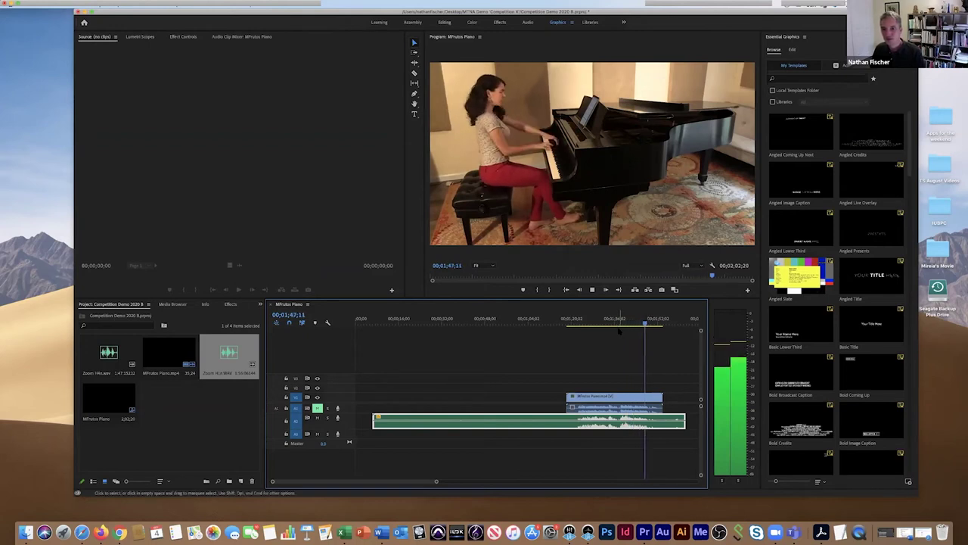
key(space)
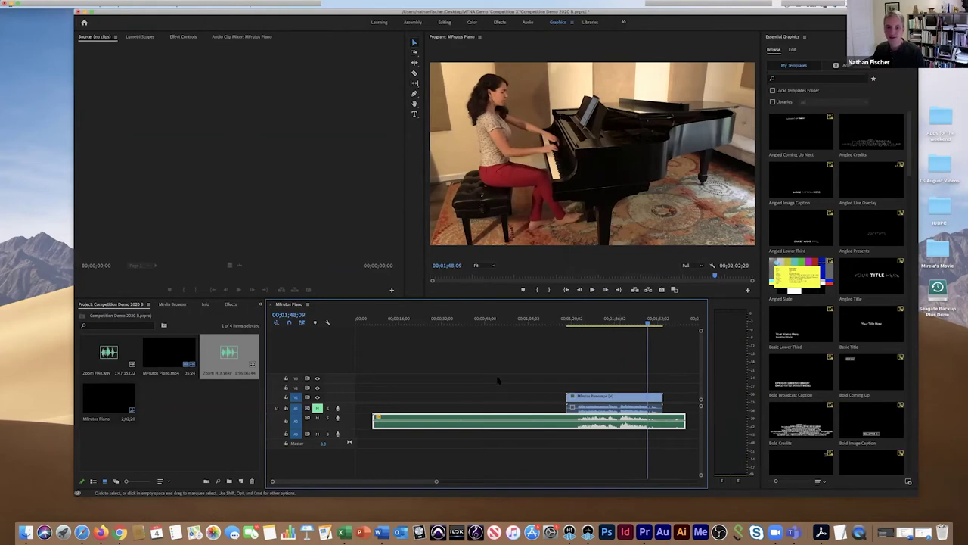
Place Zoom H4n.wav on track A3 and synchronize it with the video and Zoom H1n clips, using Audio on track channel 1.
click(498, 379)
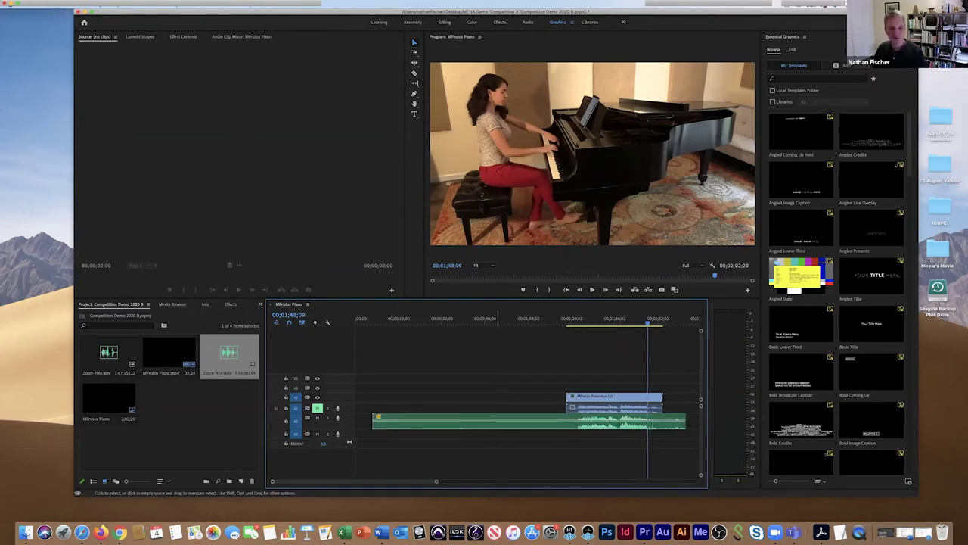
drag(106, 353, 392, 439)
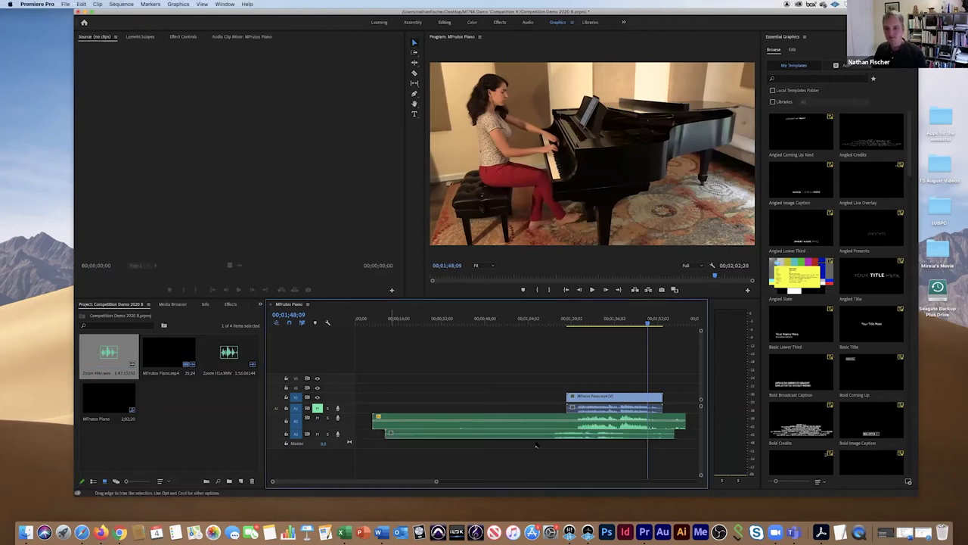
click(590, 431)
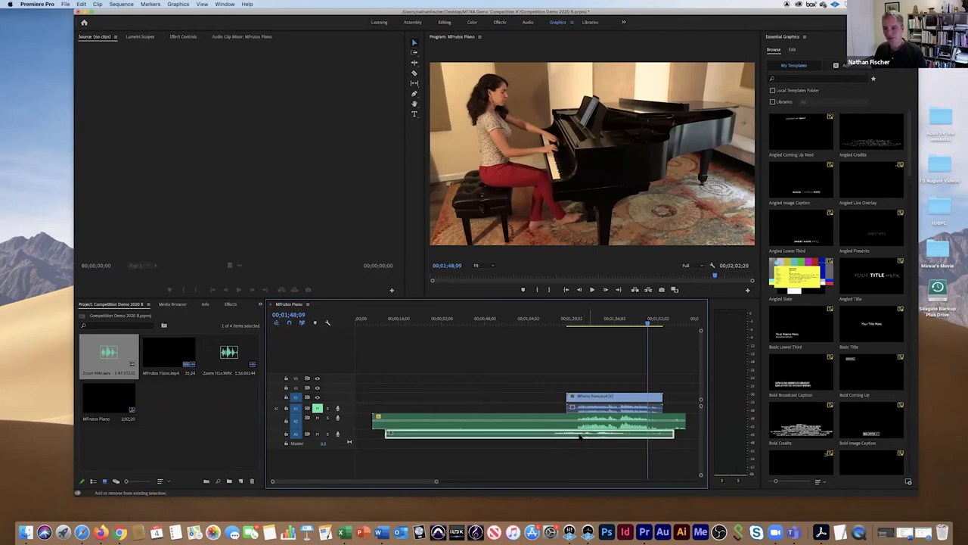
shift+click(584, 397)
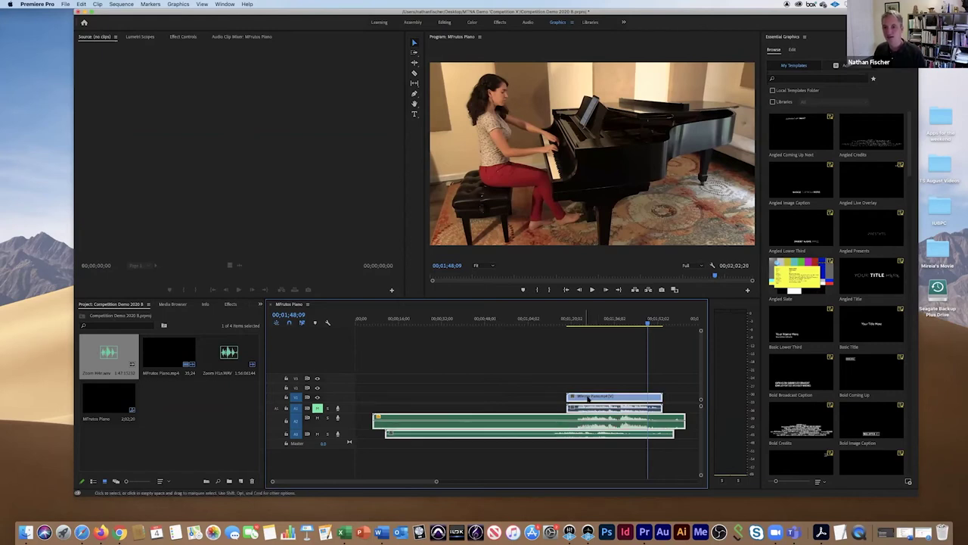
right_click(588, 399)
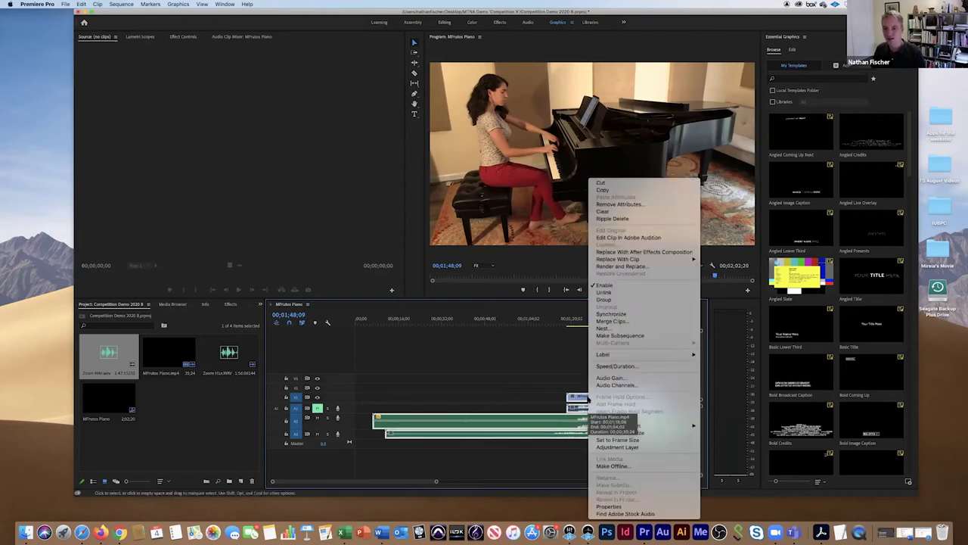
click(622, 314)
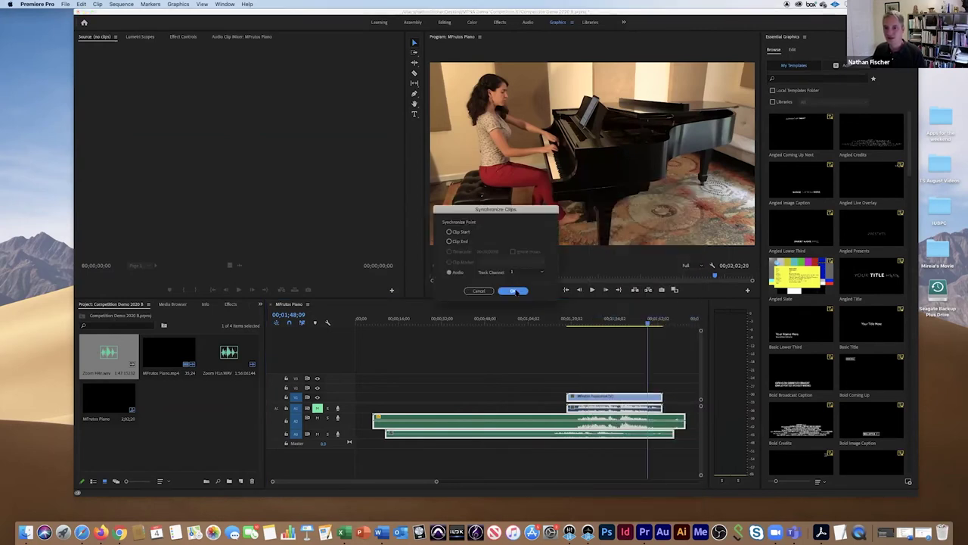
click(514, 291)
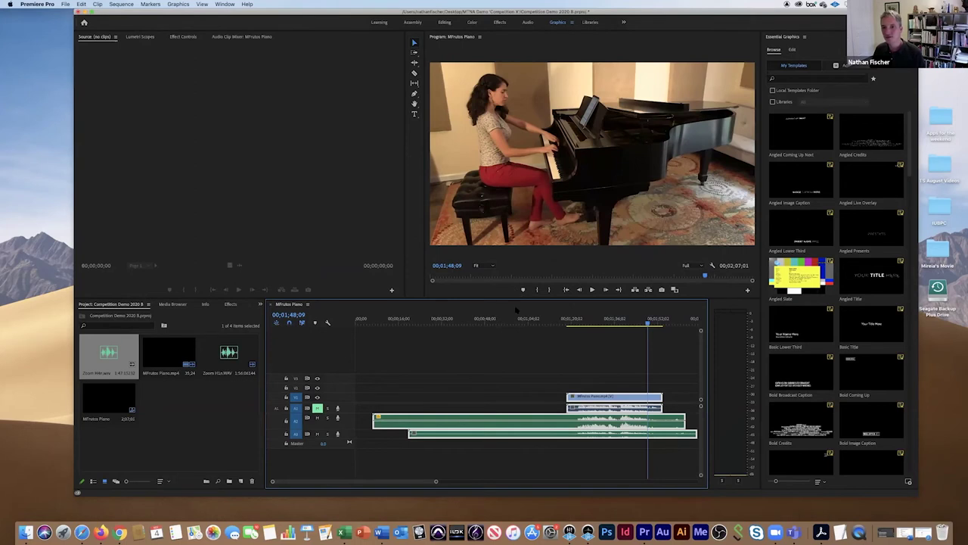
click(592, 368)
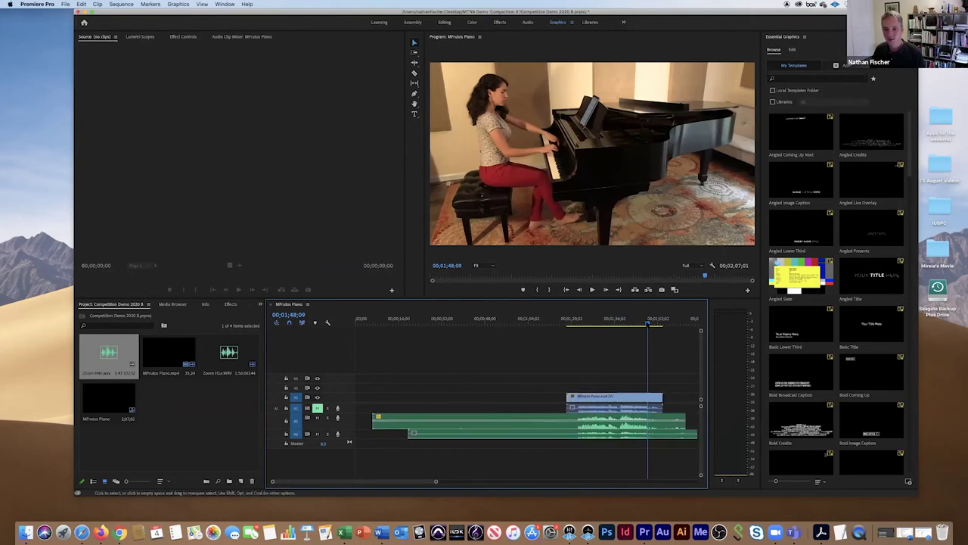
Mute the Zoom H1n recording on track A2 and play from about 00;01;22 to hear only the Zoom H4n recording.
key(space)
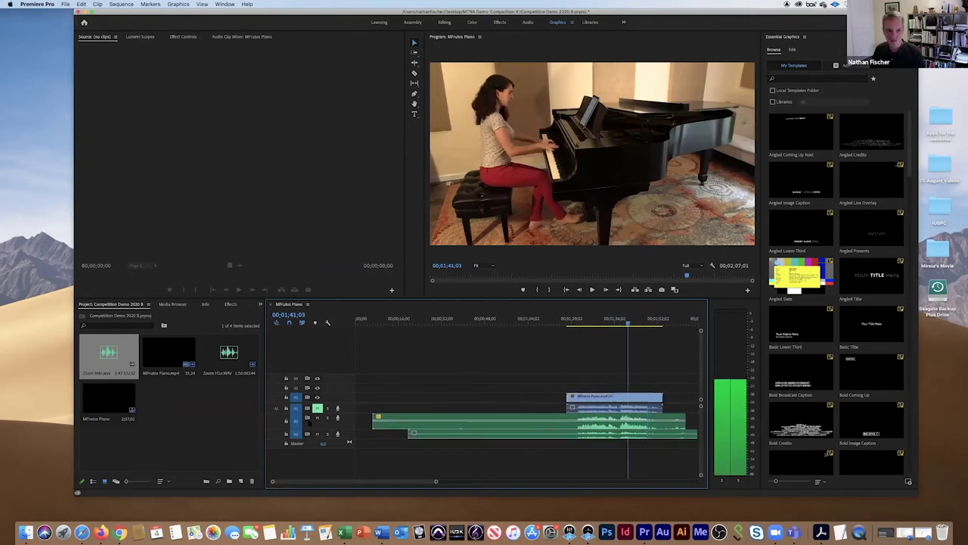
key(Up)
key(space)
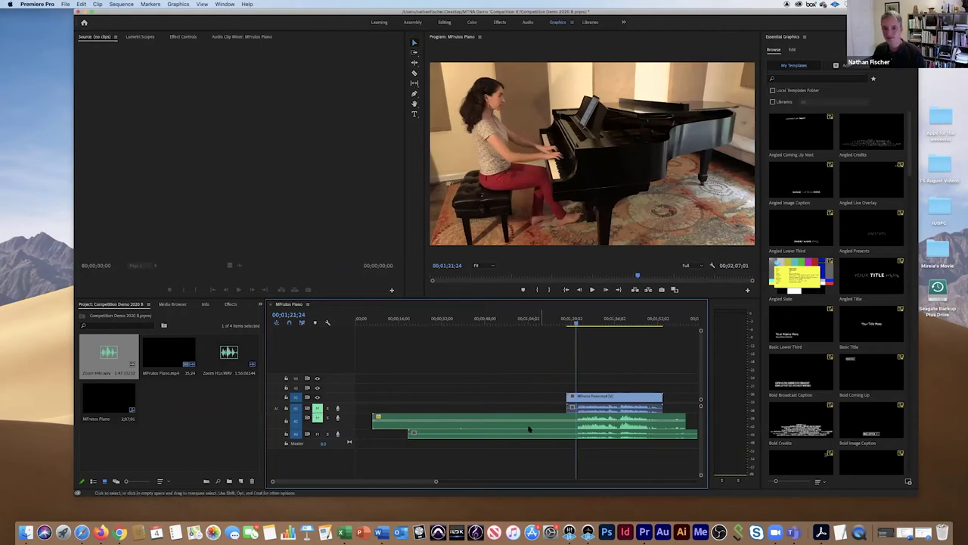
key(space)
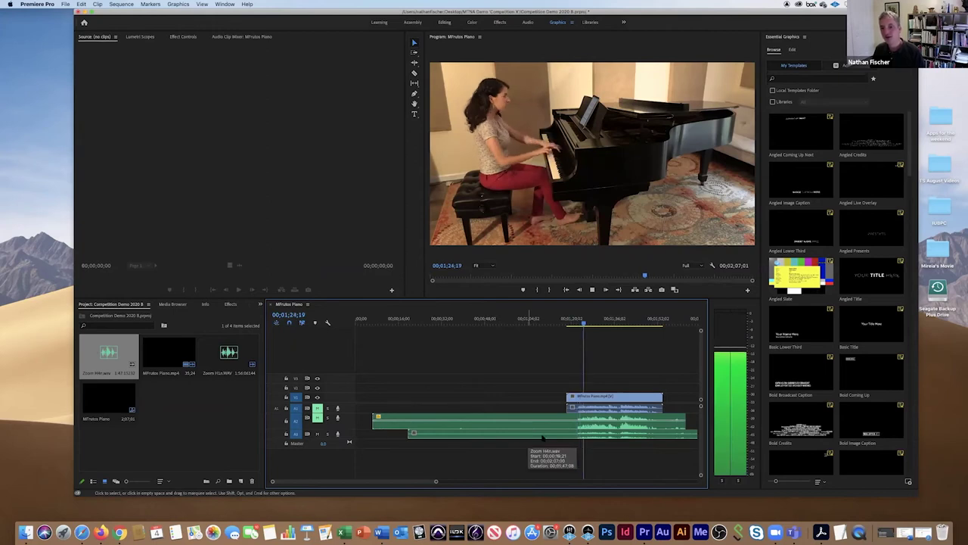
key(space)
Raise the volume of the Zoom H4n clip on track A3 using the Set Gain option of Audio Gain.
click(542, 433)
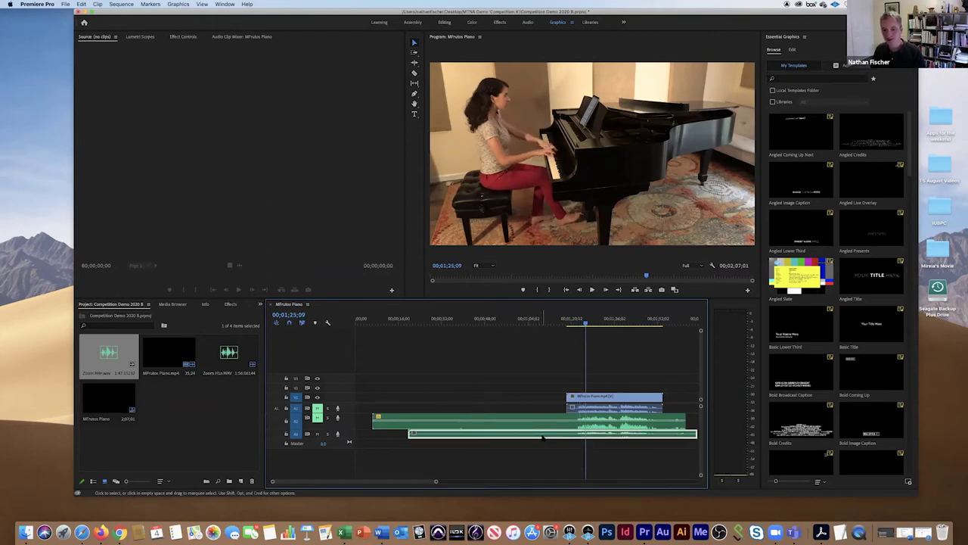
right_click(542, 435)
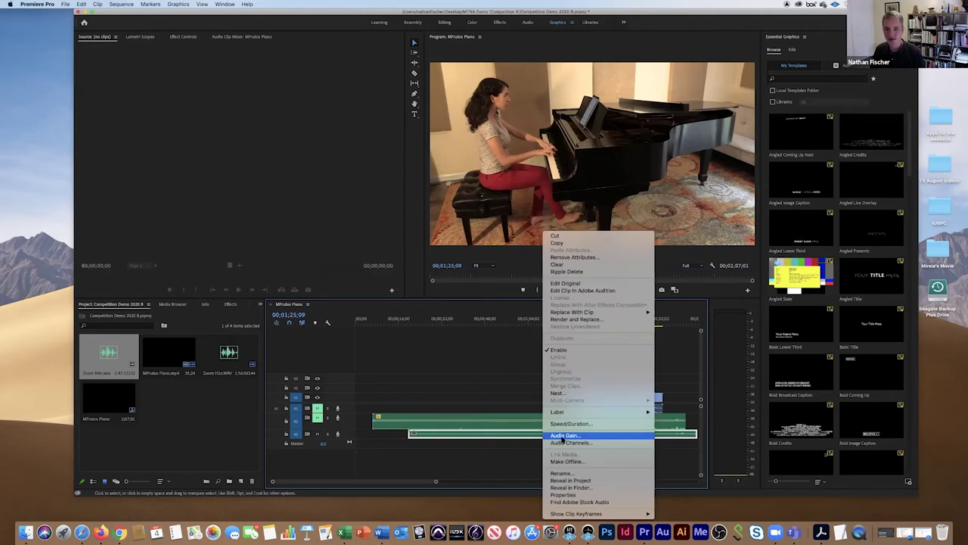
click(563, 437)
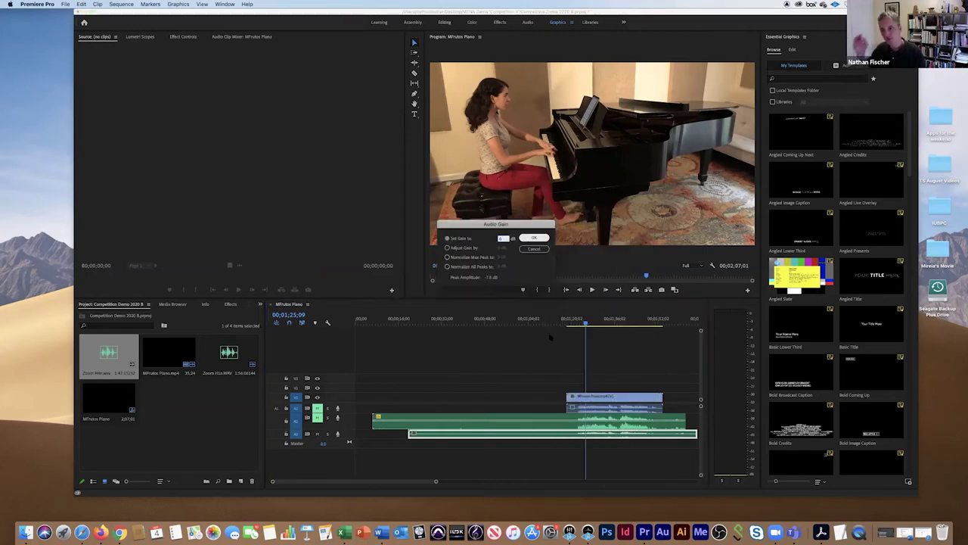
click(534, 238)
Play the Zoom H4n recording from about 00;01;21 and unmute tracks A1 and A2 to hear all the recordings together.
click(578, 324)
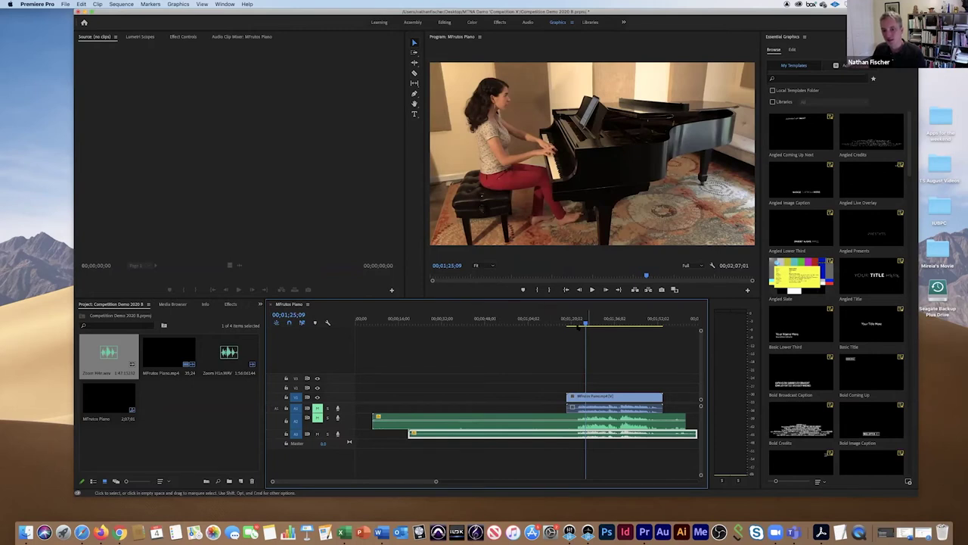
key(space)
click(575, 324)
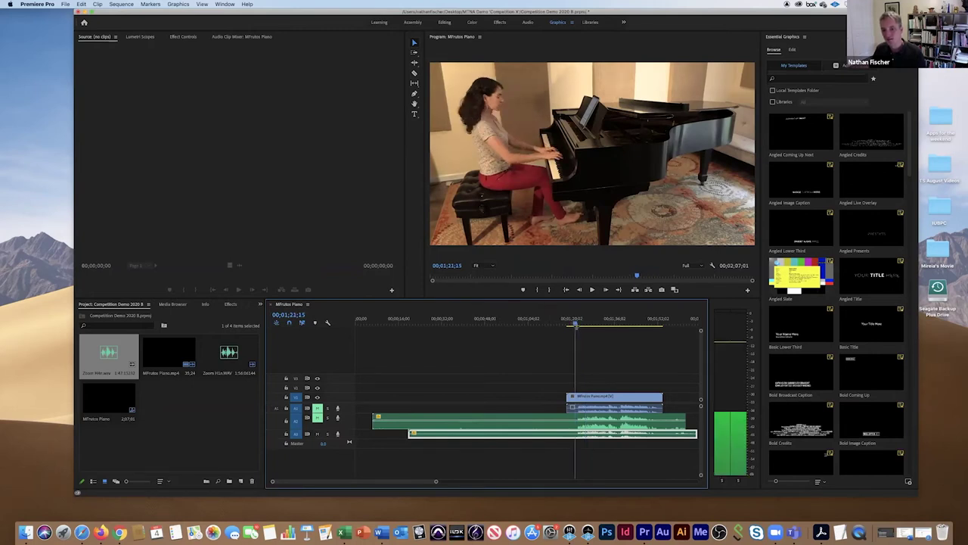
key(space)
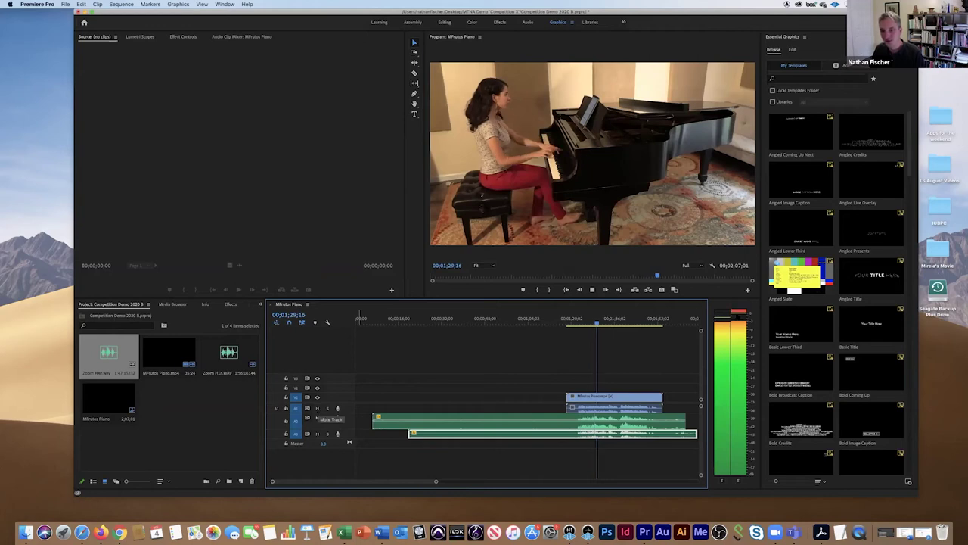
key(space)
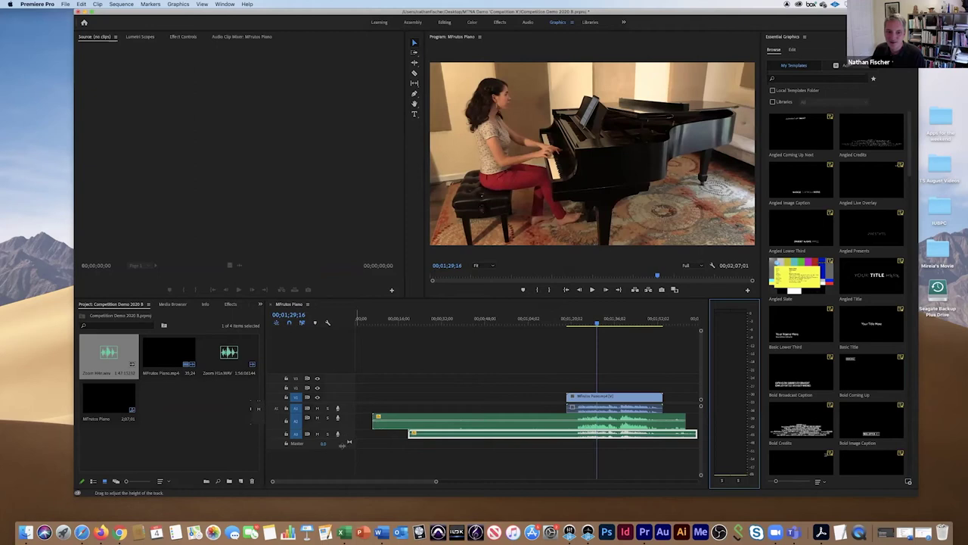
Increase the height of track A3 and play all three audio tracks together from about 00;01;22.
drag(348, 441, 349, 451)
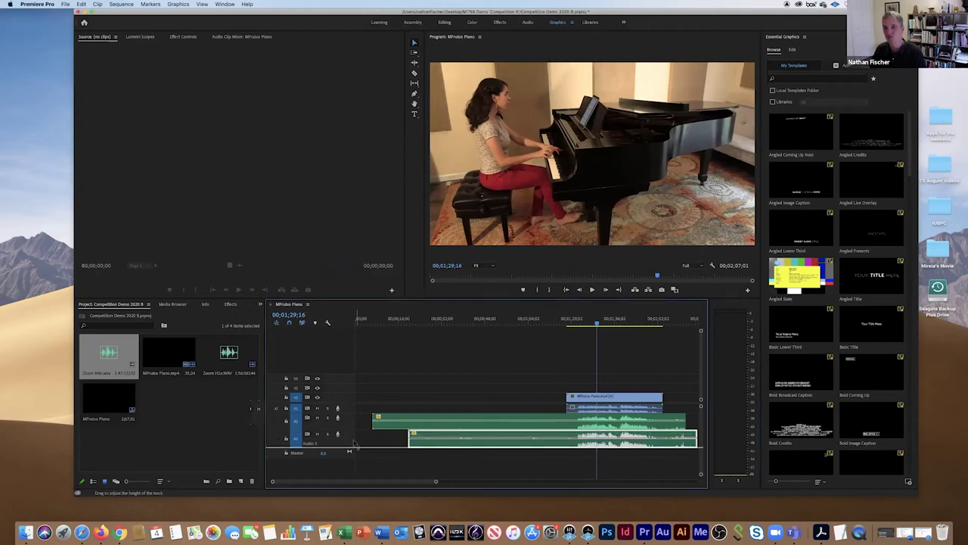
drag(353, 444, 353, 440)
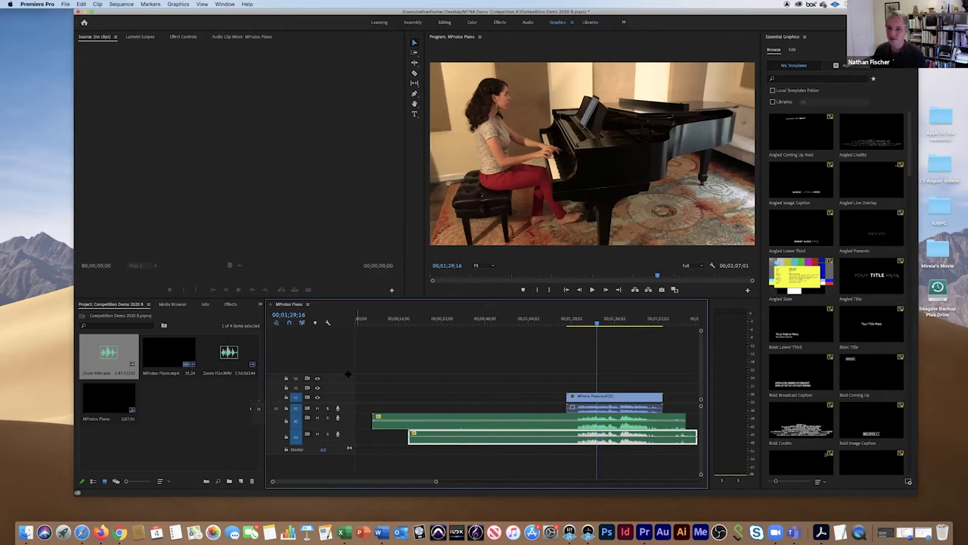
click(584, 323)
key(space)
click(580, 322)
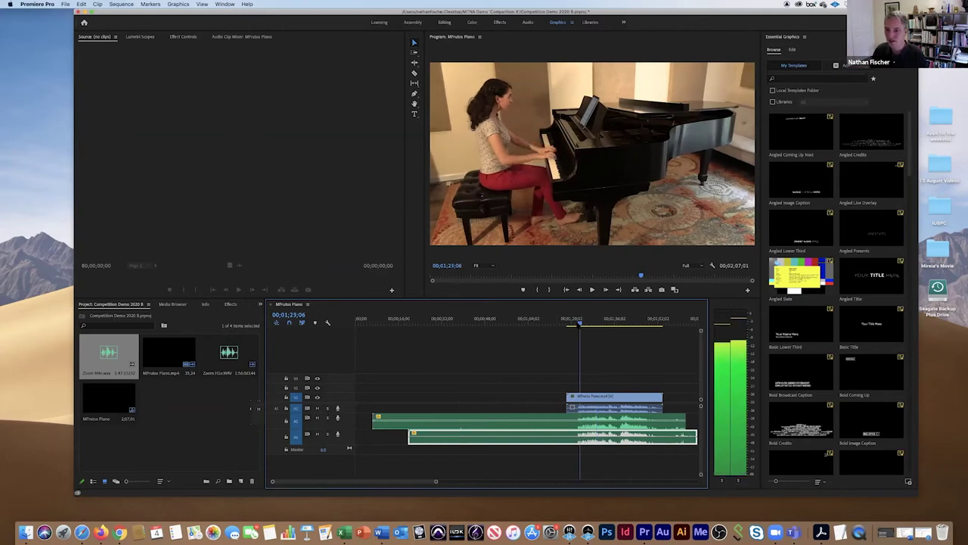
click(575, 322)
key(space)
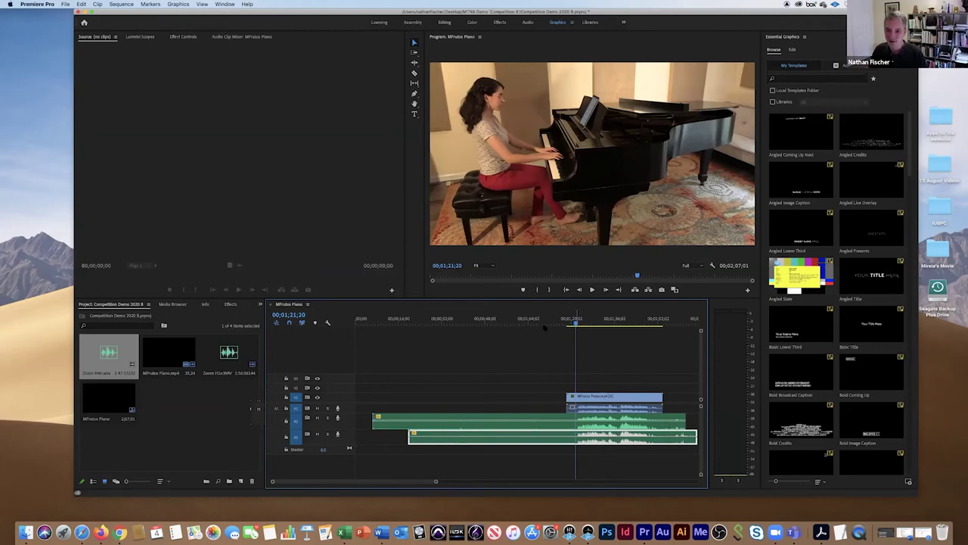
key(space)
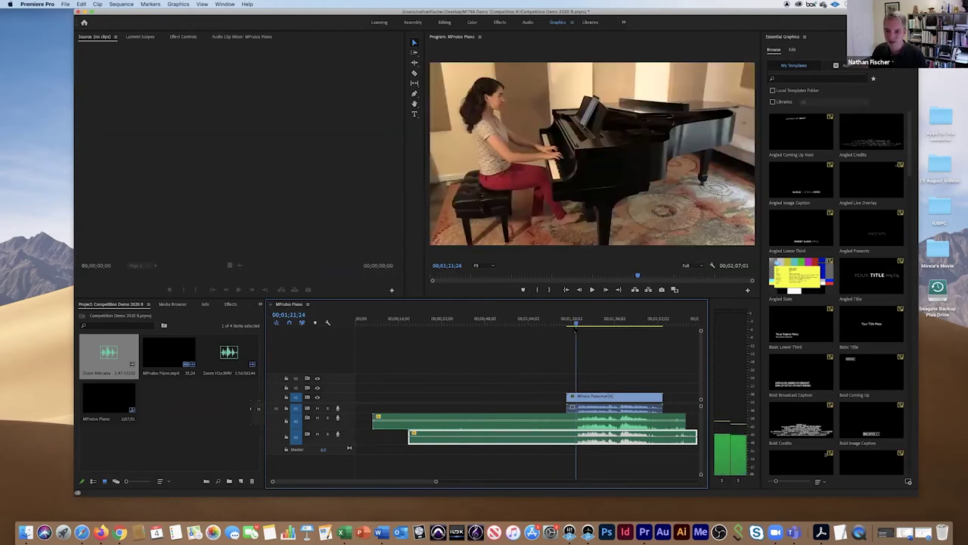
key(space)
key(space)
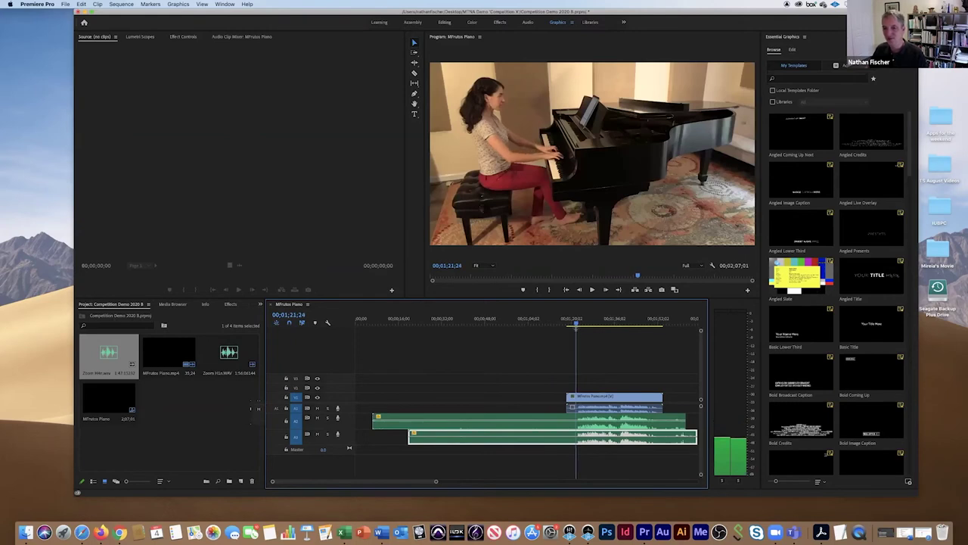
Examine how the three audio waveforms line up at the first notes near 00;01;22 while replaying the opening.
key(equal)
key(equal)
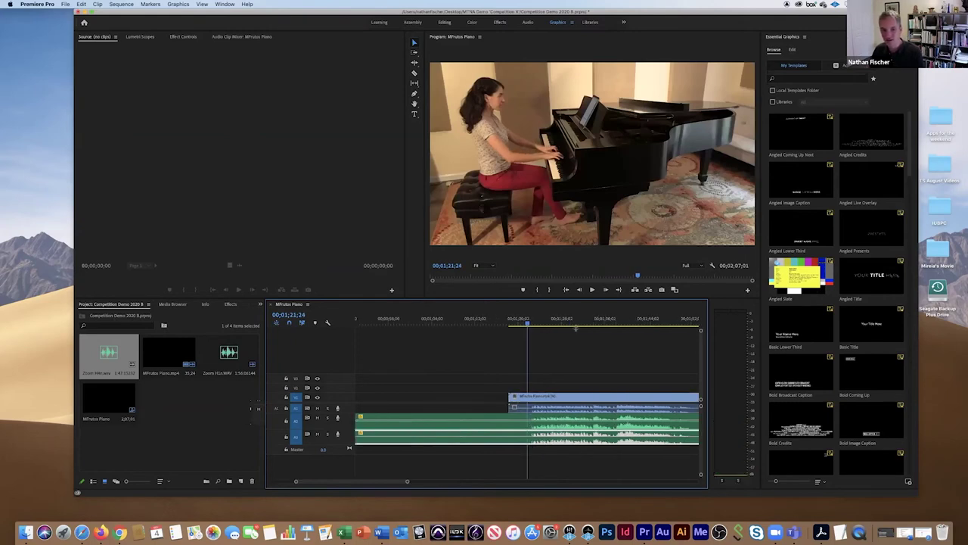
key(space)
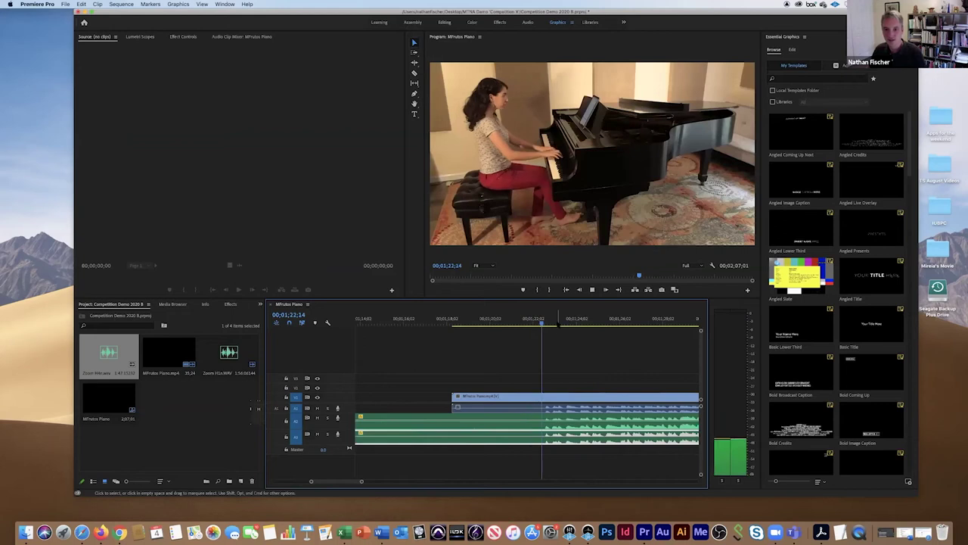
key(space)
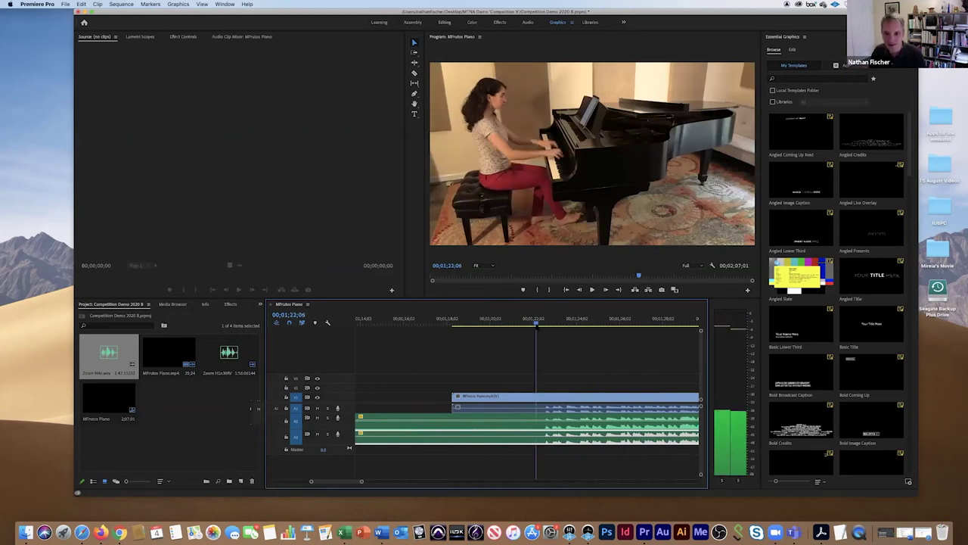
key(space)
key(space)
key(space)
click(524, 322)
key(space)
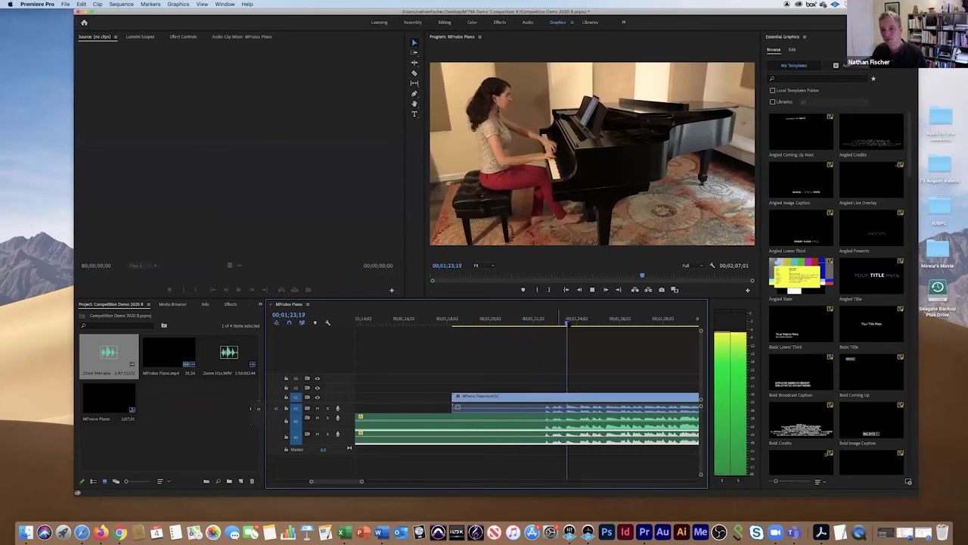
Cut the video clip and both Zoom audio clips at 00;01;22;02 and delete everything before the cut.
key(space)
drag(544, 326, 532, 323)
key(space)
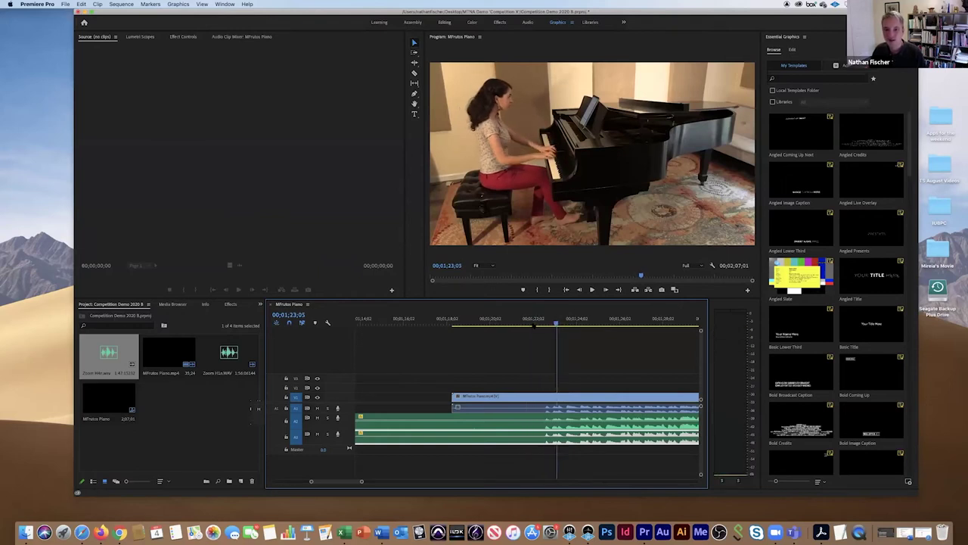
click(534, 323)
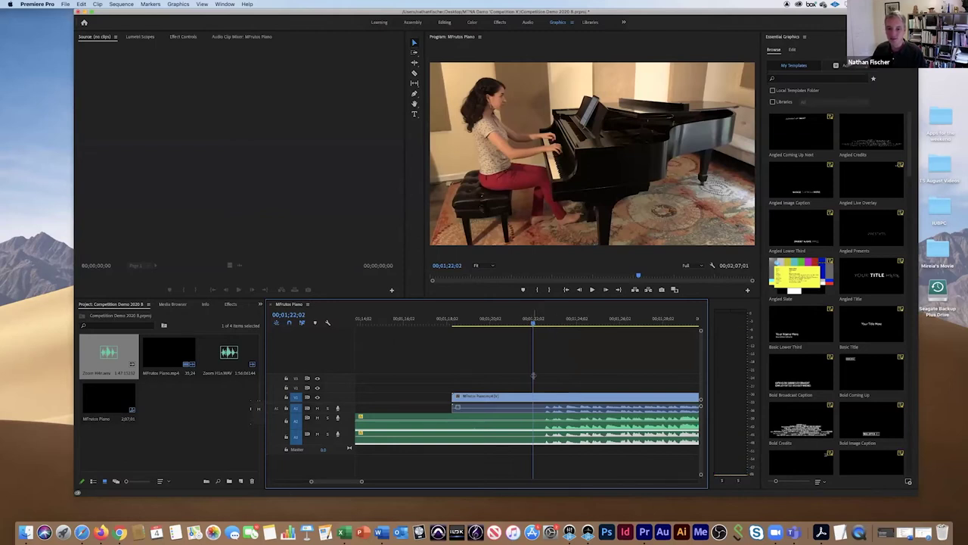
click(521, 426)
click(513, 453)
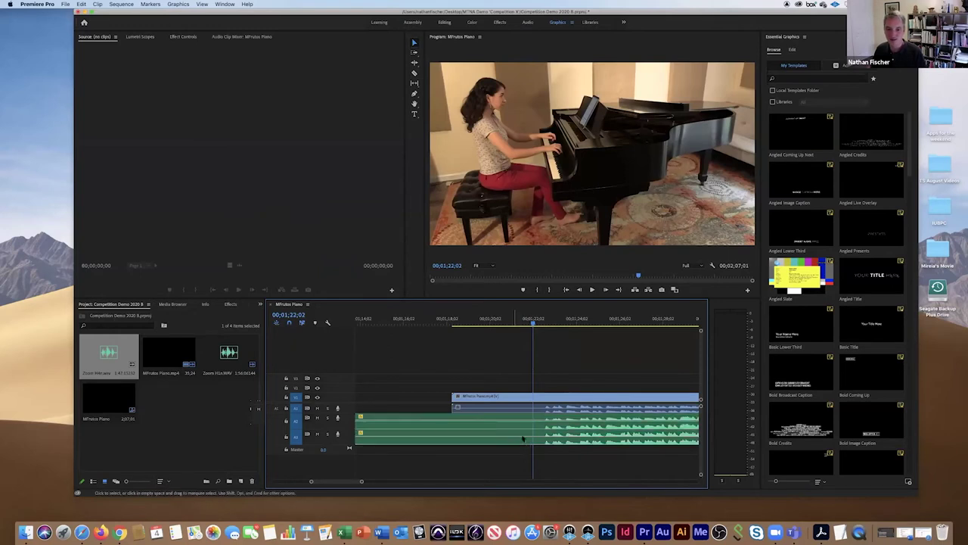
click(520, 438)
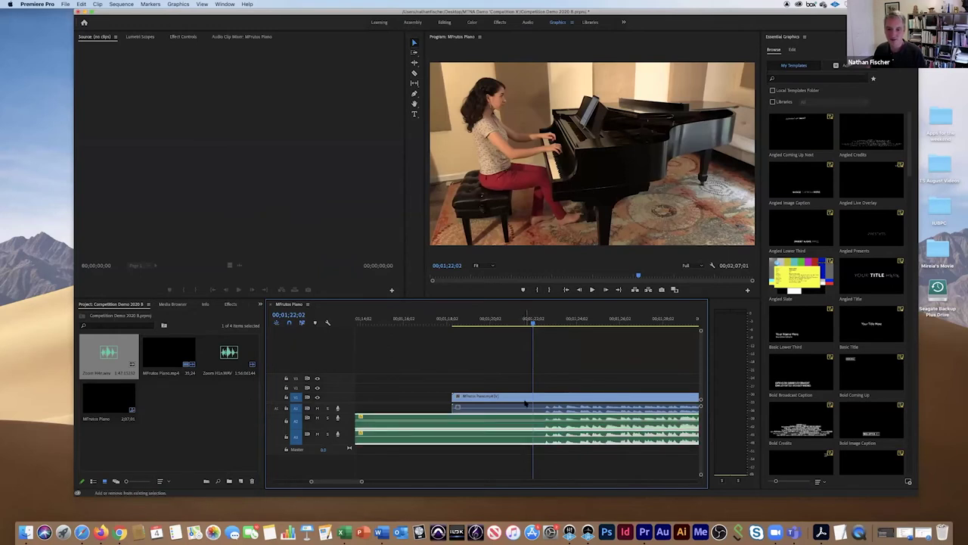
click(525, 402)
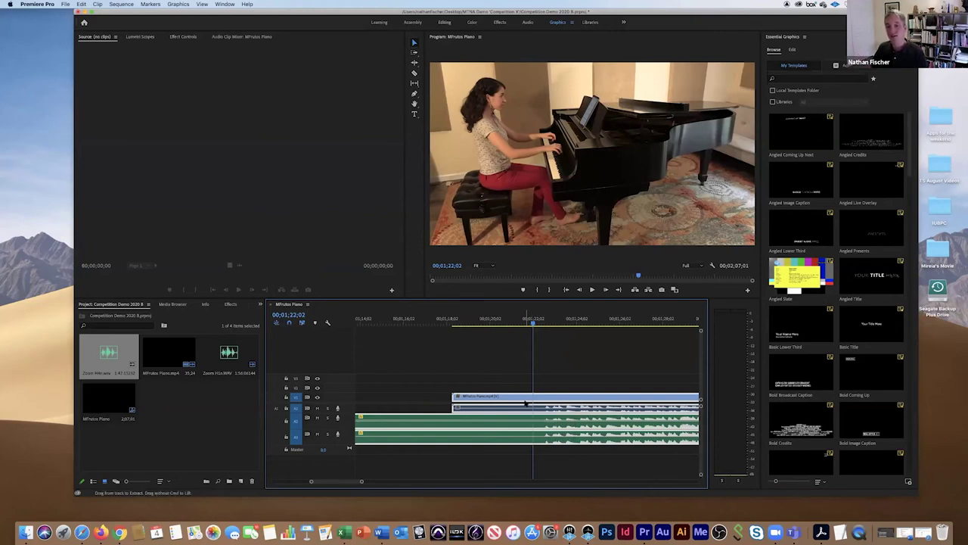
key(super+k)
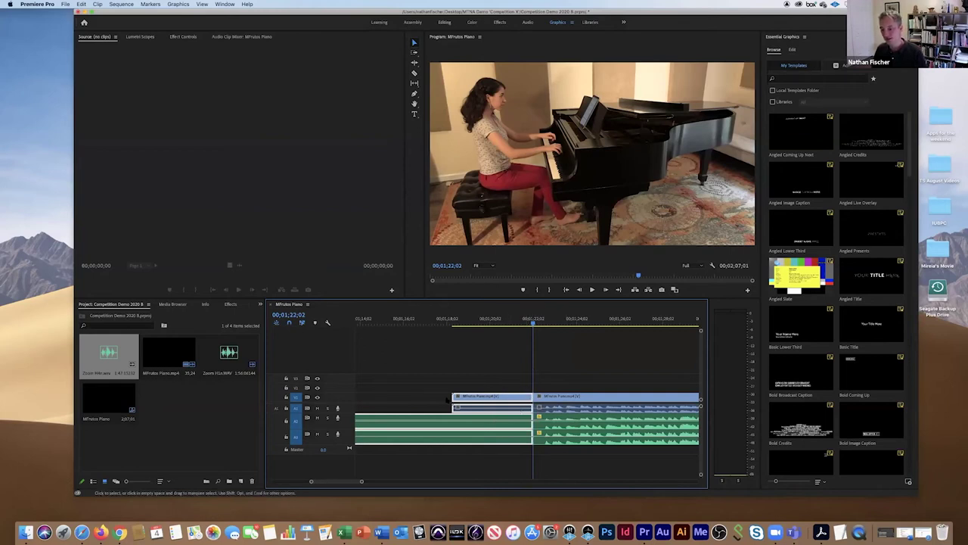
key(Delete)
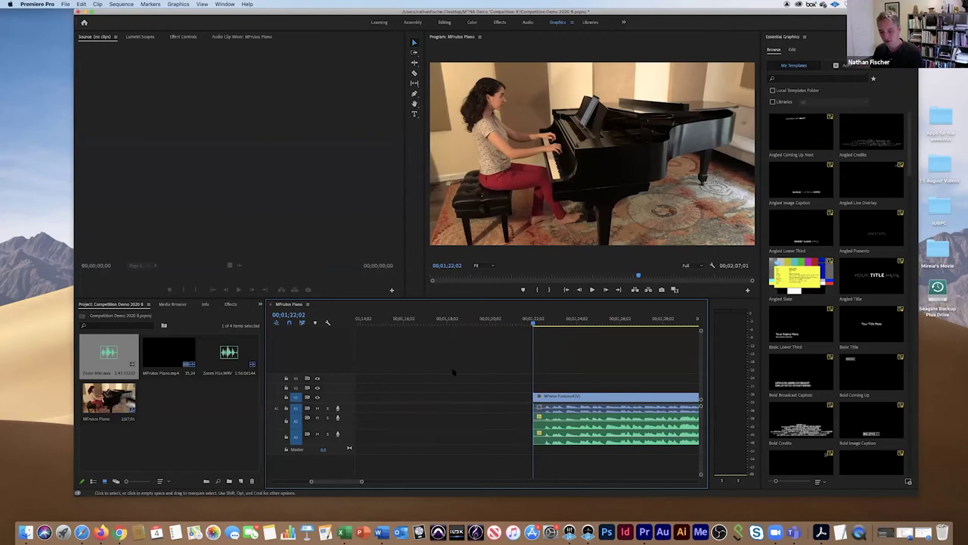
Find the end of the performance, cut the video and all audio clips at 00;01;52;22, and delete everything after the cut.
key(minus)
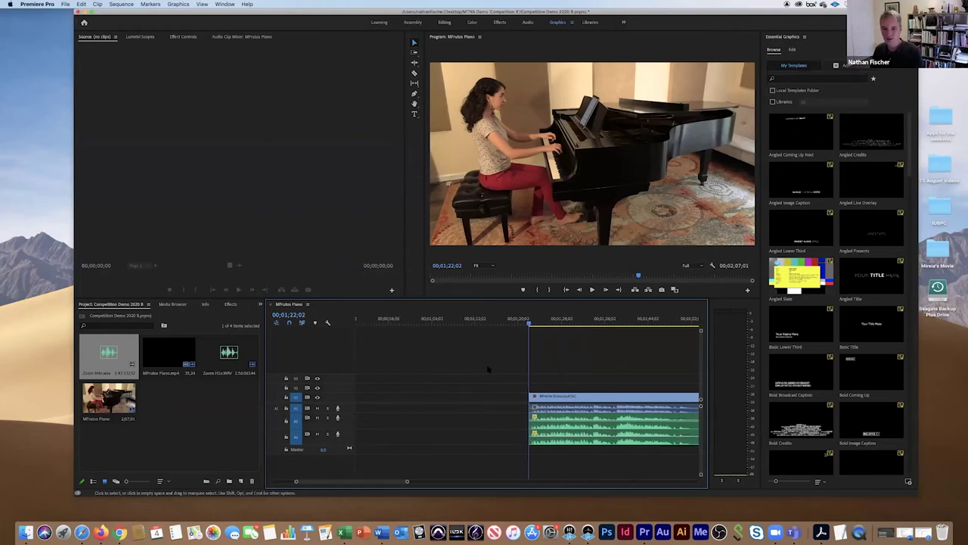
scroll(456, 331, right, 3)
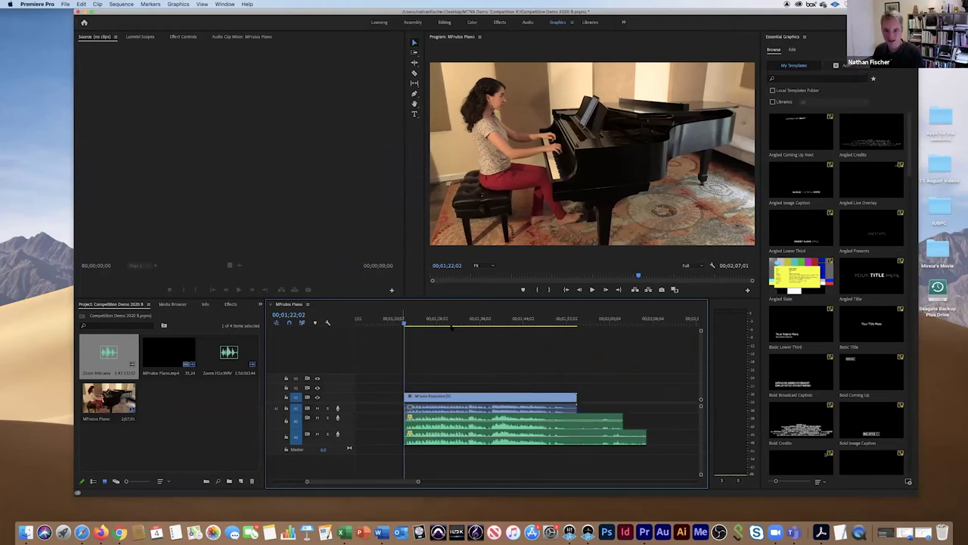
key(space)
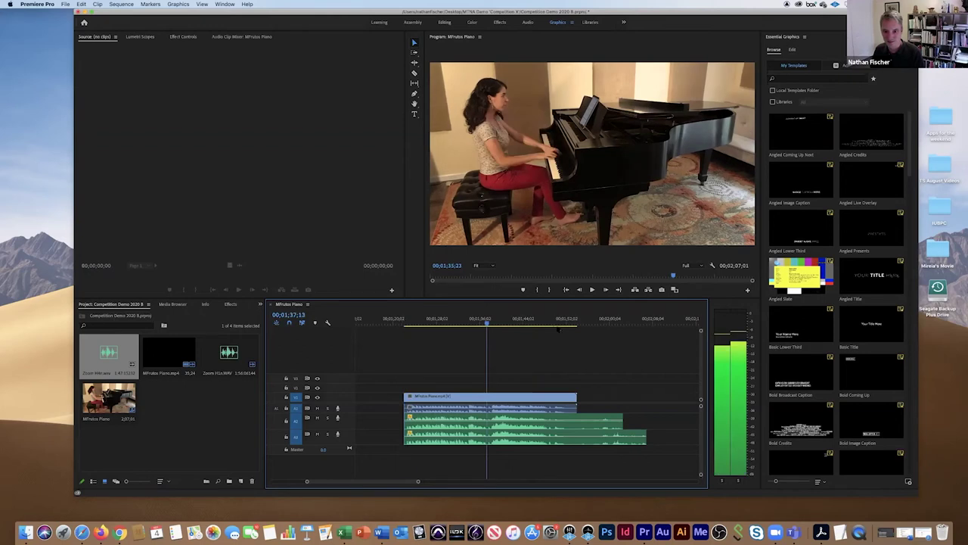
click(558, 327)
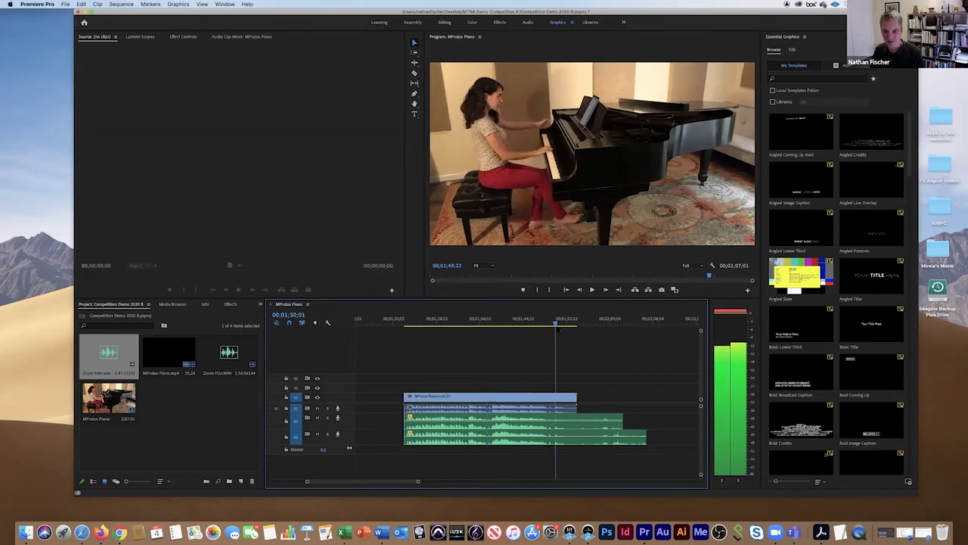
key(space)
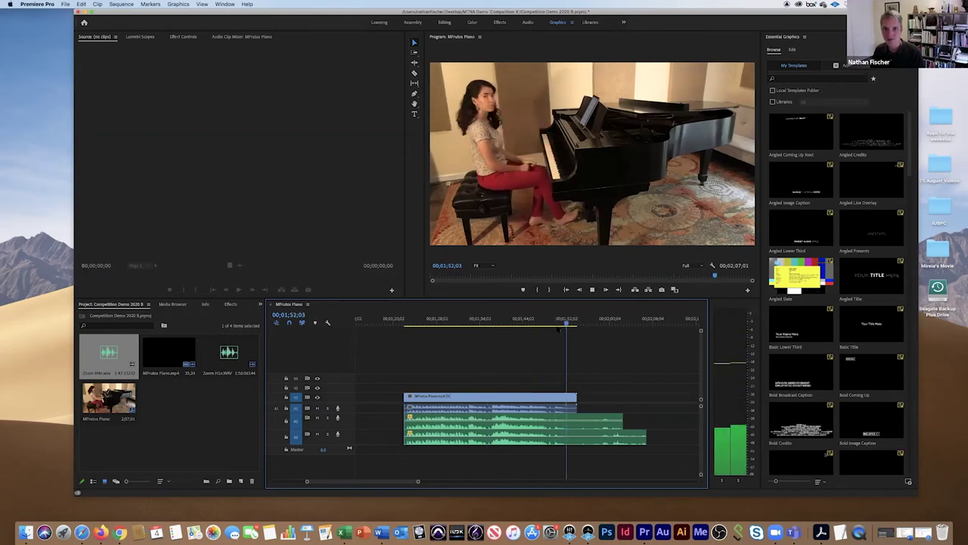
key(space)
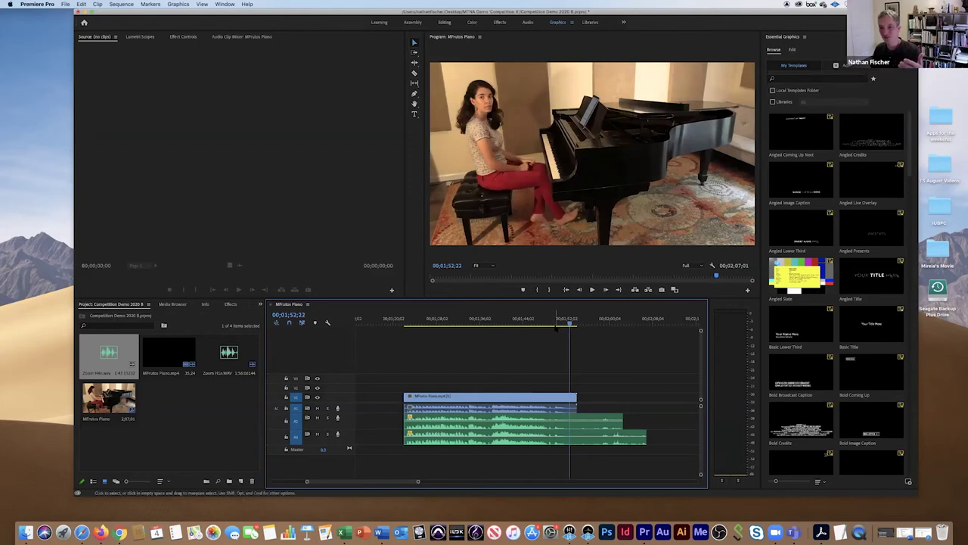
click(582, 396)
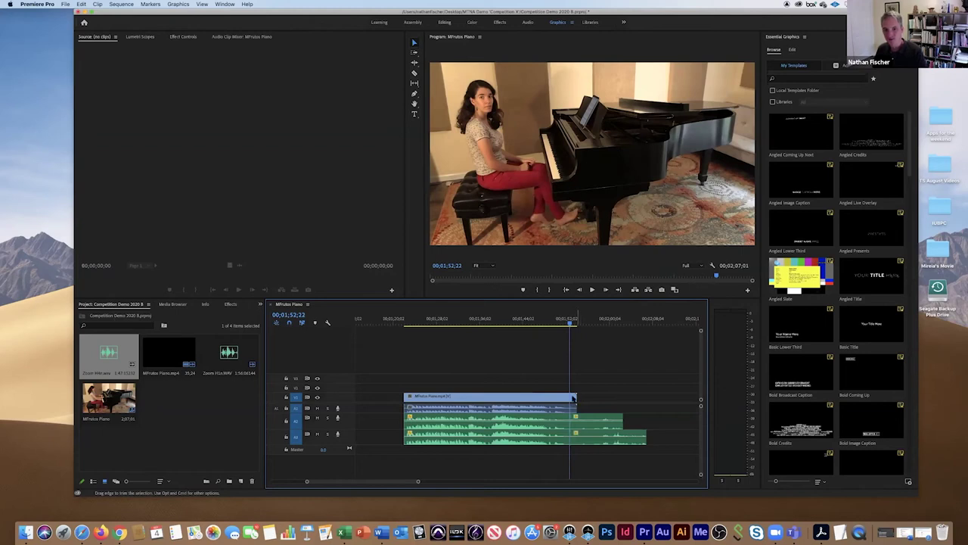
click(597, 425)
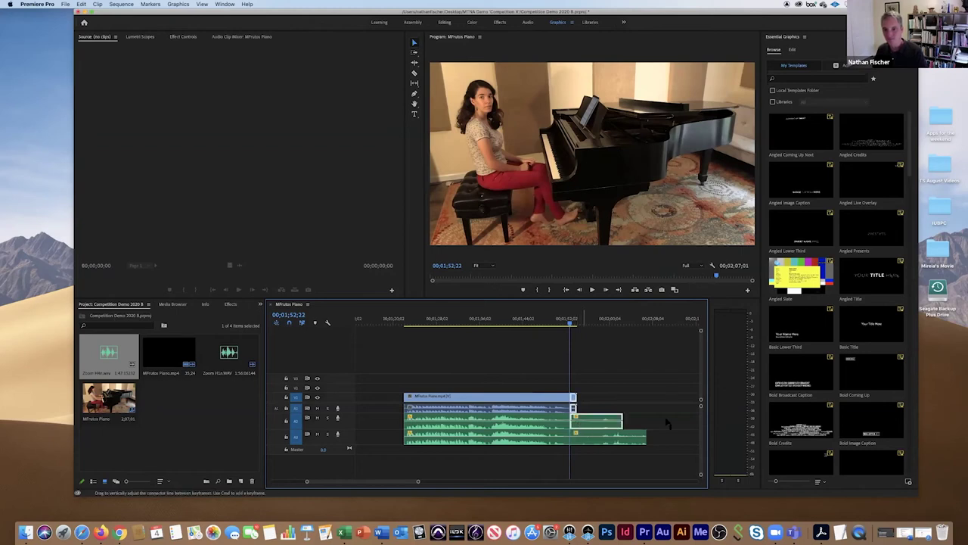
shift+click(628, 437)
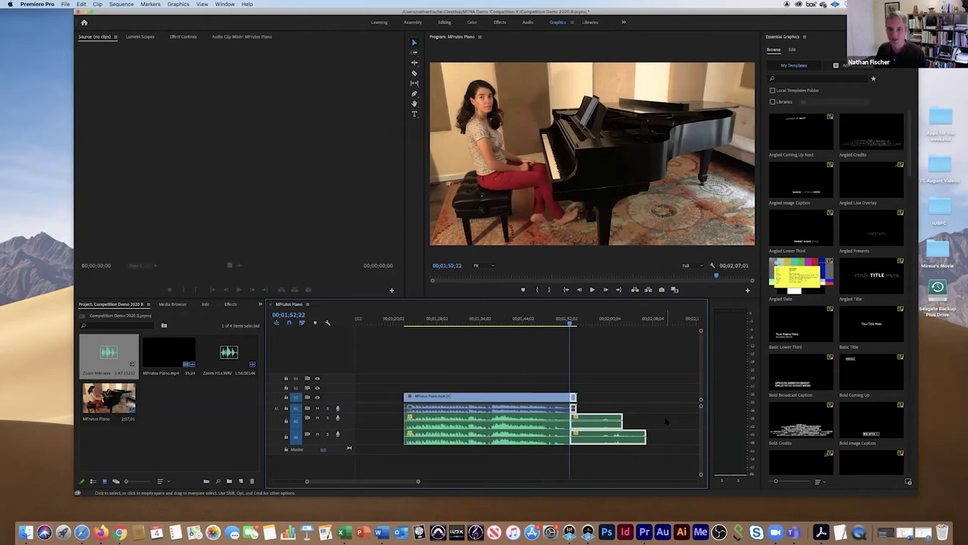
key(Delete)
Move the trimmed video and audio clips together to the very start of the sequence.
scroll(547, 389, left, 3)
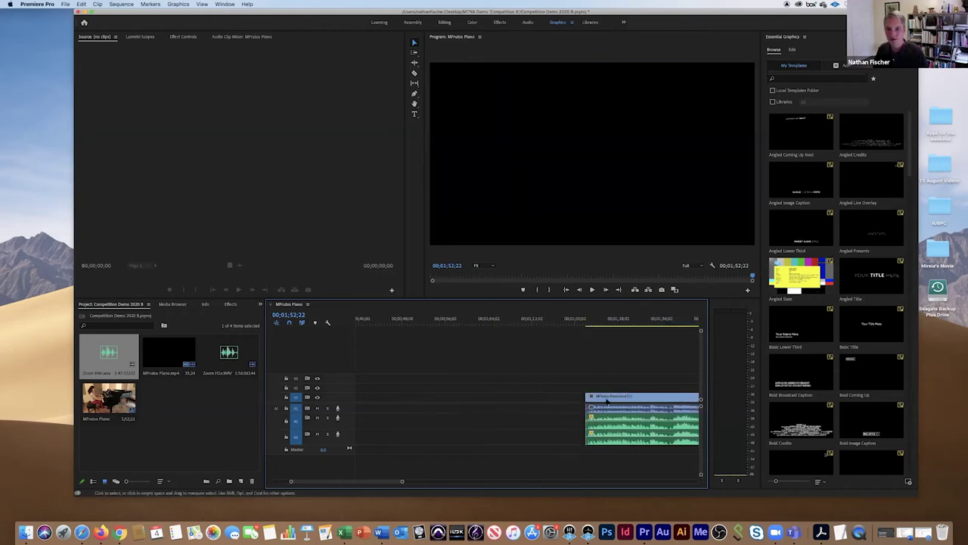
click(616, 400)
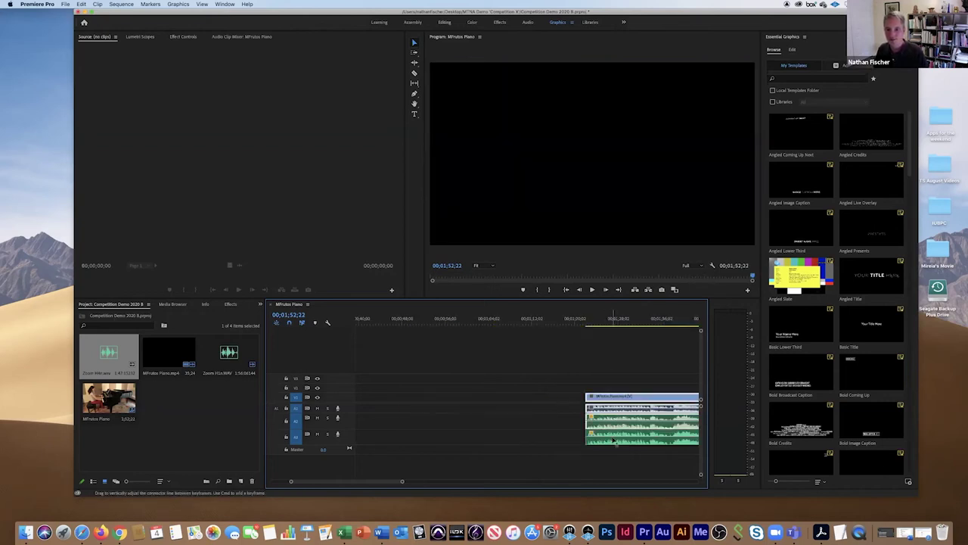
mouse_move(351, 400)
mouse_down()
mouse_move(334, 400)
mouse_move(363, 401)
mouse_up()
drag(402, 369, 402, 371)
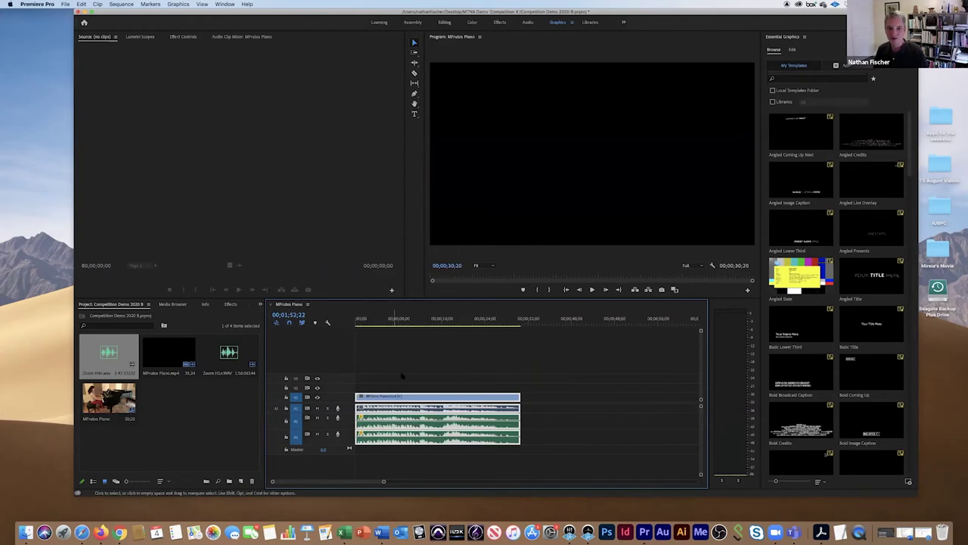
click(502, 375)
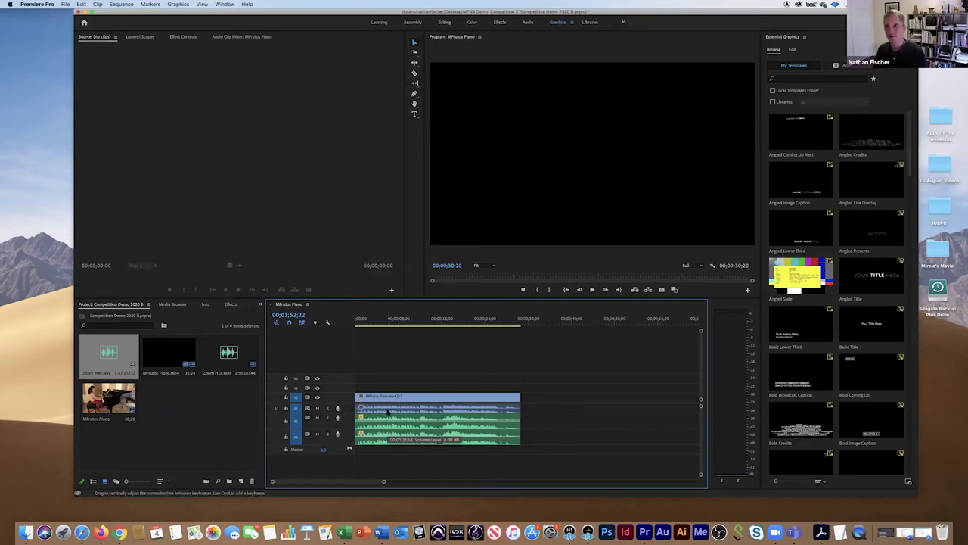
Mute the camera audio on track A1 and delete the Zoom H4n clip from track A3.
click(317, 408)
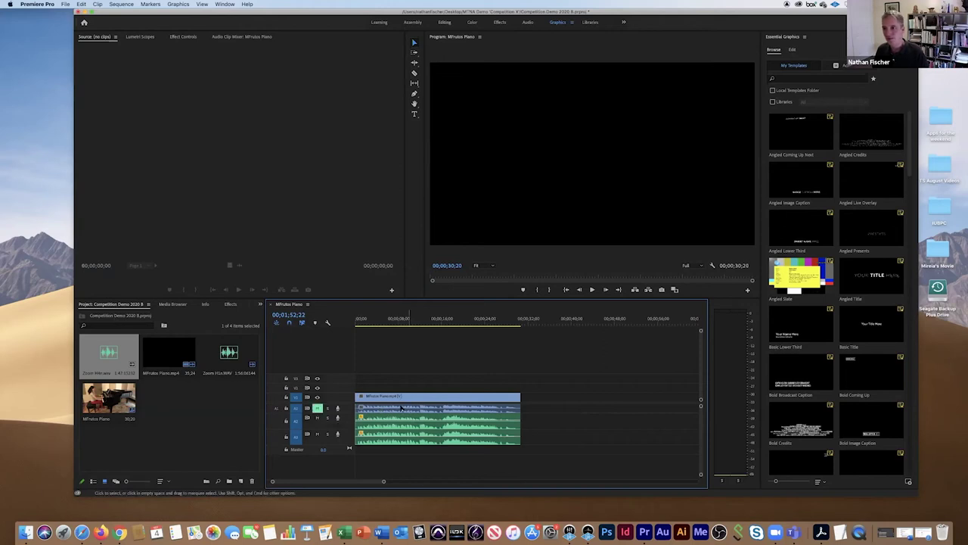
click(400, 435)
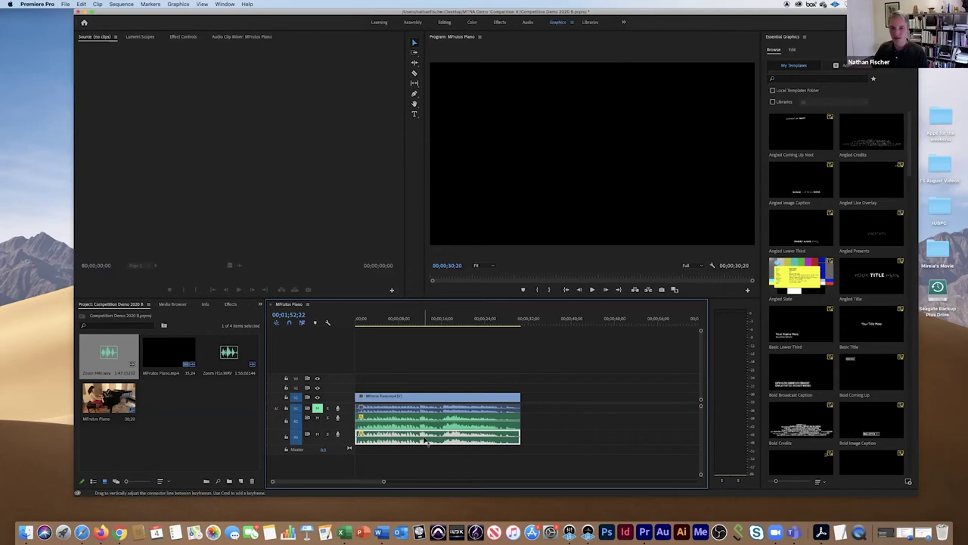
key(Delete)
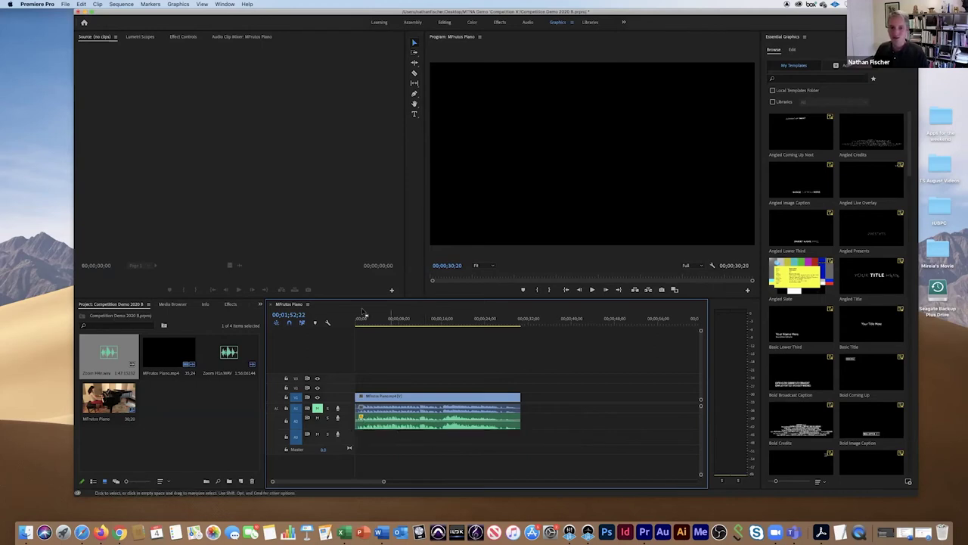
Play the opening seconds of the trimmed sequence to hear the Zoom H1n audio on its own.
key(space)
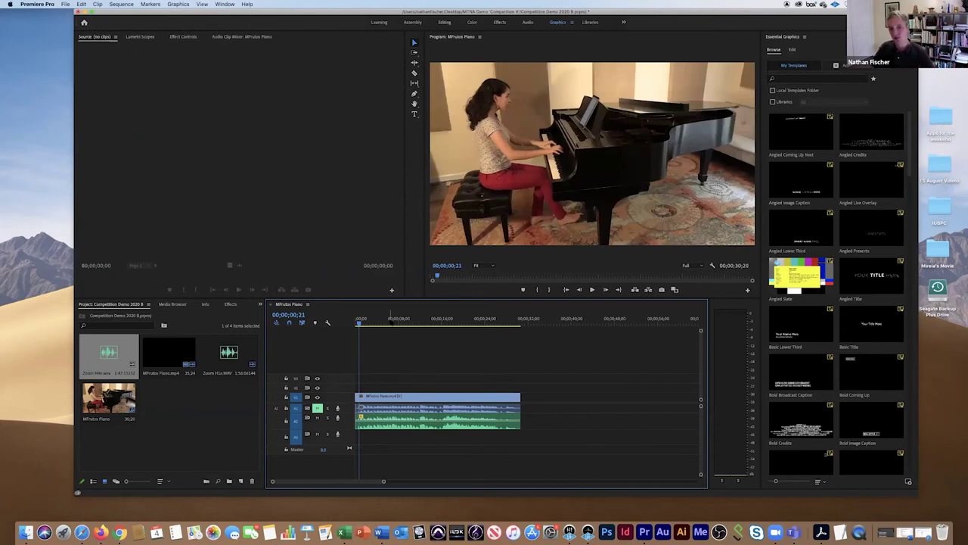
key(space)
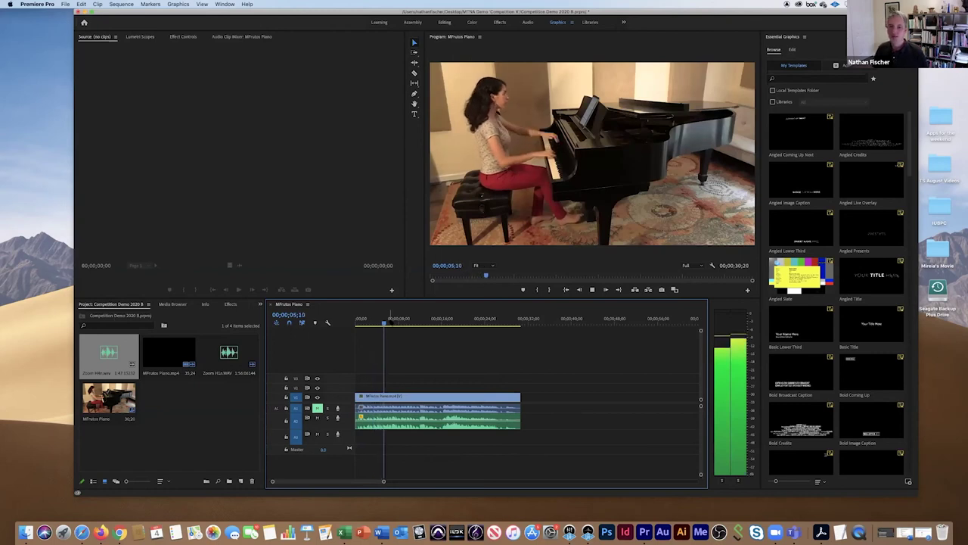
key(space)
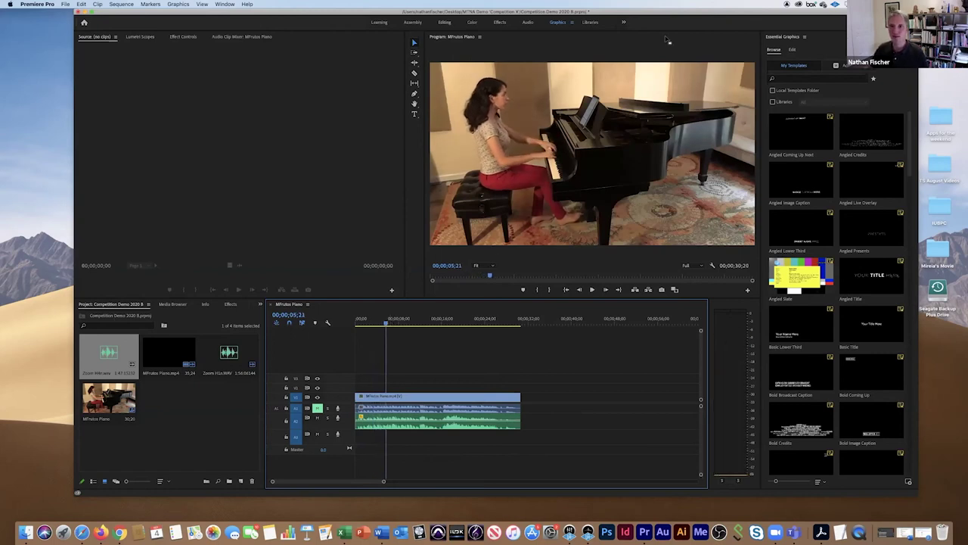
drag(667, 11, 645, 22)
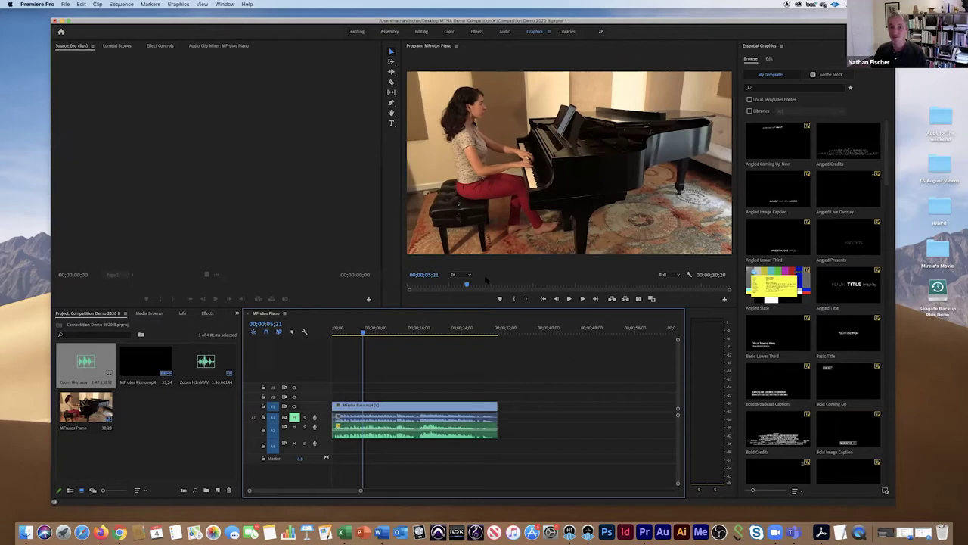
click(440, 421)
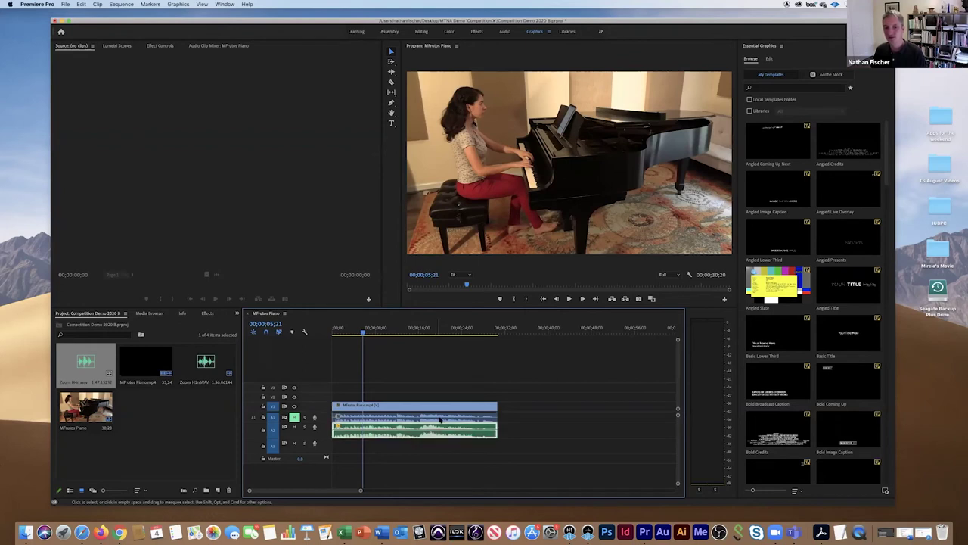
Mark the in point at the sequence start and the out point at the end of the clips, at 00;00;30;17.
click(357, 329)
key(space)
key(Home)
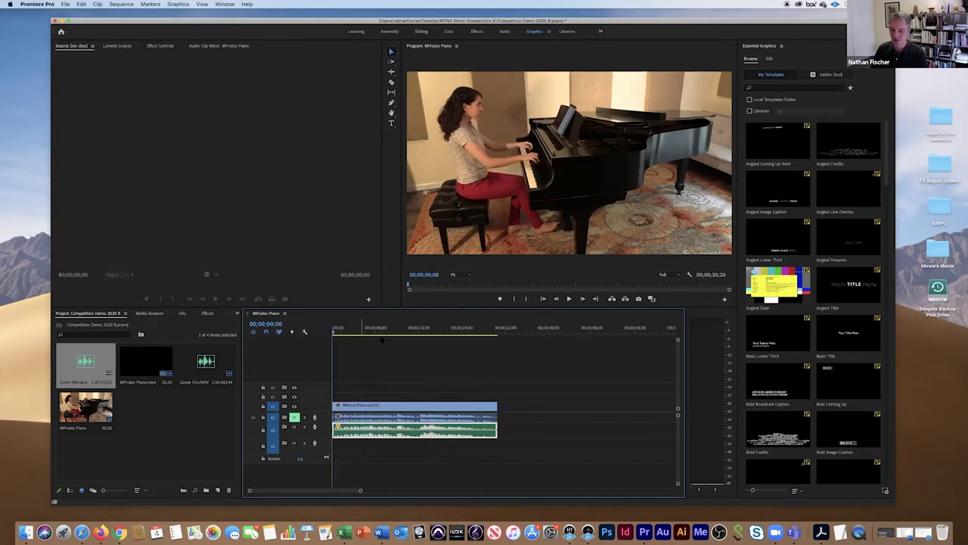
key(super+a)
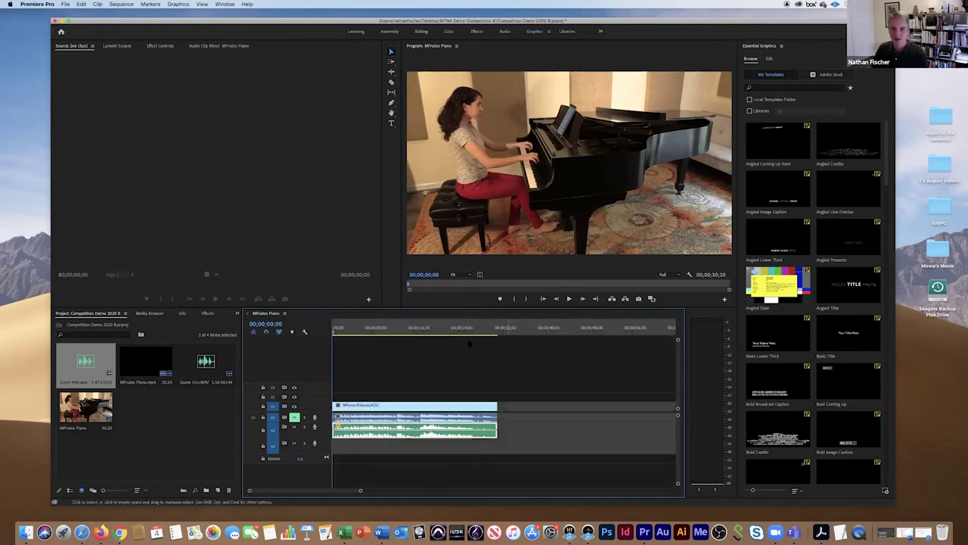
click(498, 334)
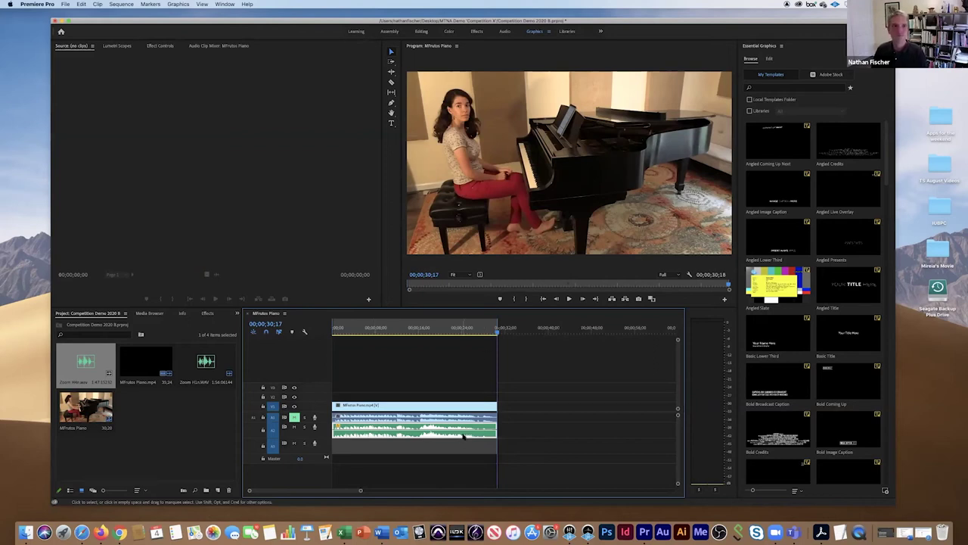
Open the media export settings for the sequence and add B to the end of the output file name.
click(65, 3)
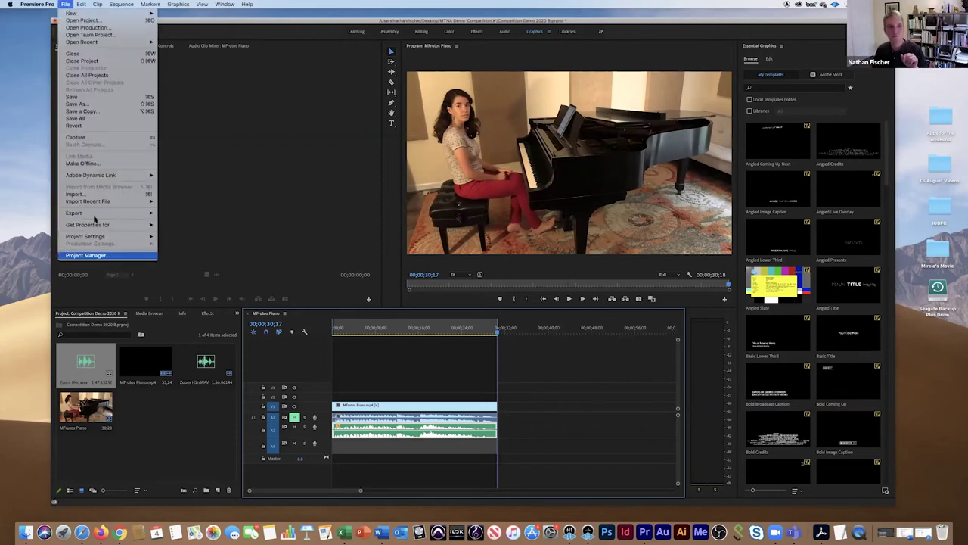
mouse_move(155, 214)
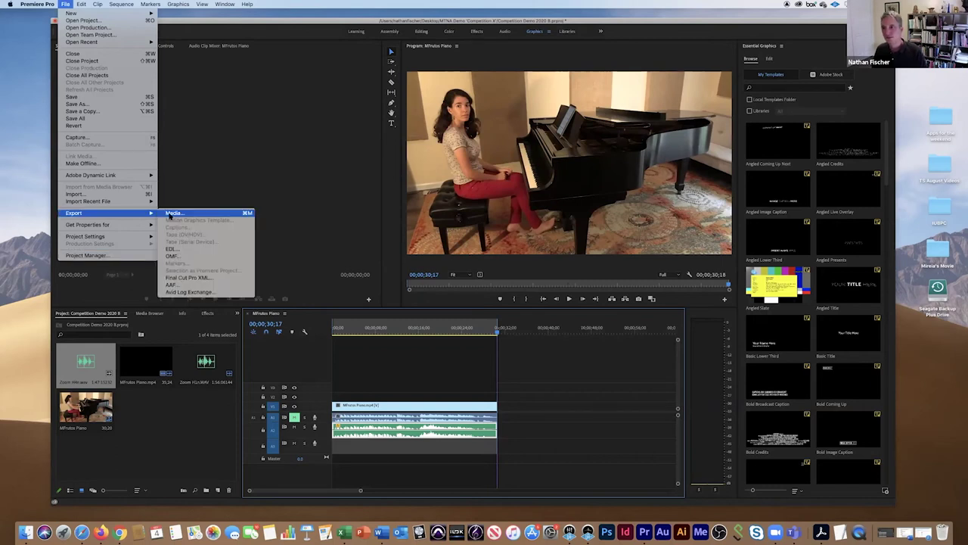
click(249, 212)
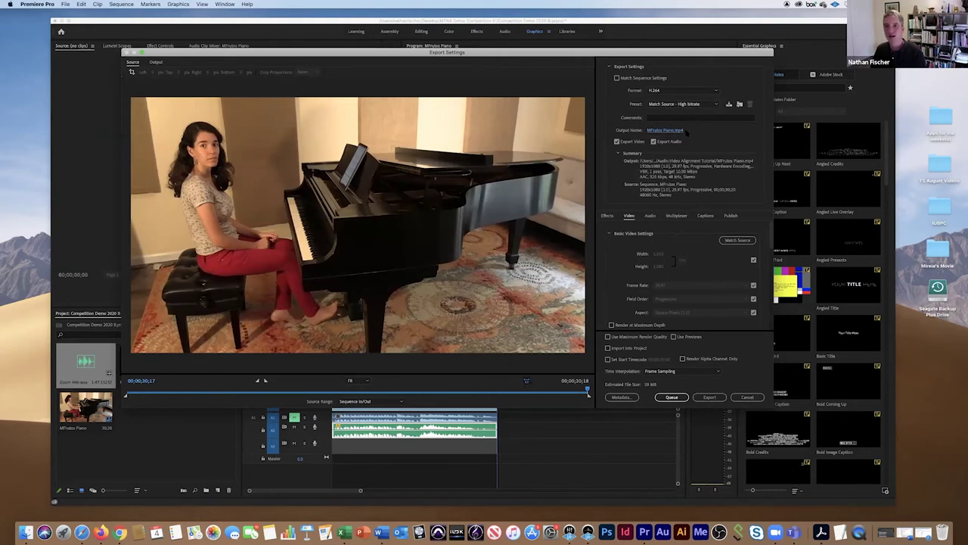
click(656, 130)
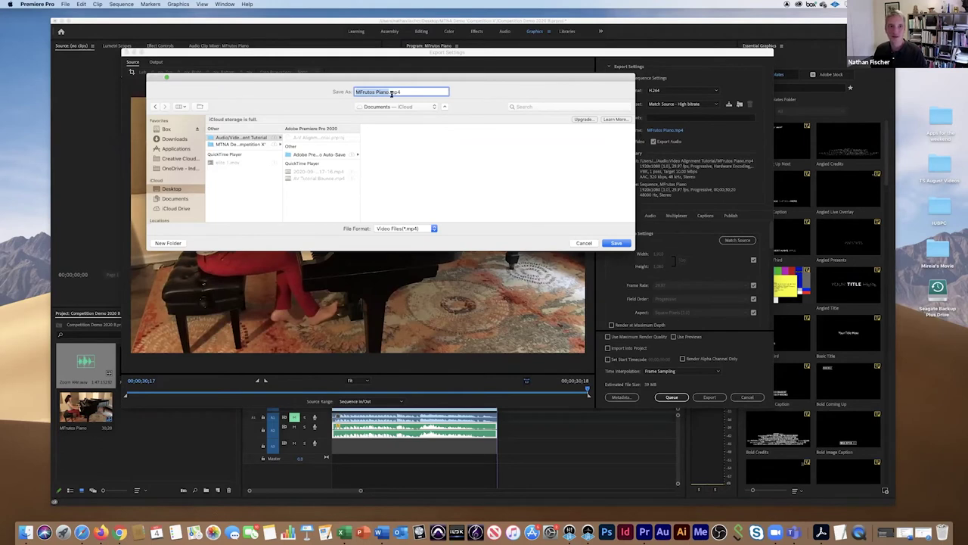
key(Right)
key(Left)
key(Left)
key(Left)
key(Left)
text(B)
Save the export destination as the MTNA Demo 'Competition X' folder on the Desktop.
click(169, 190)
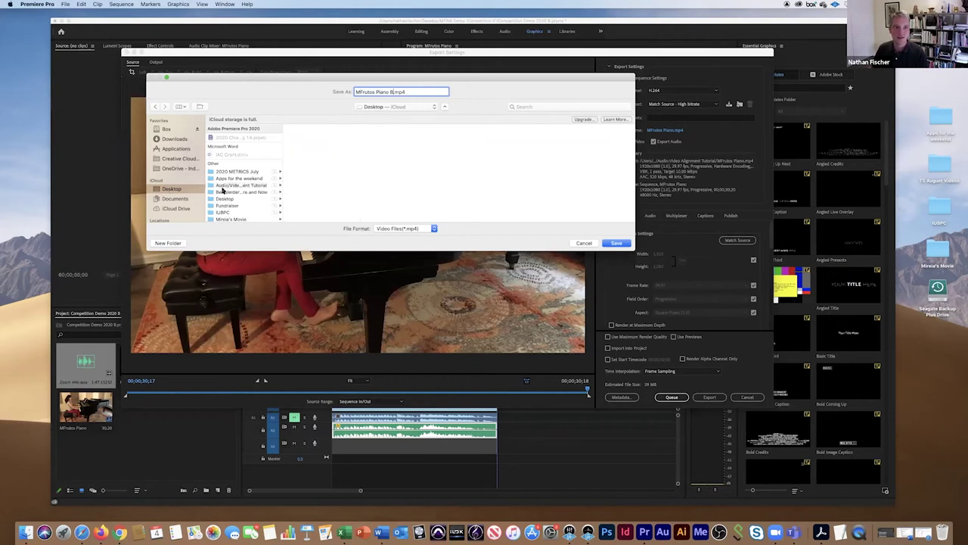
scroll(227, 193, down, 2)
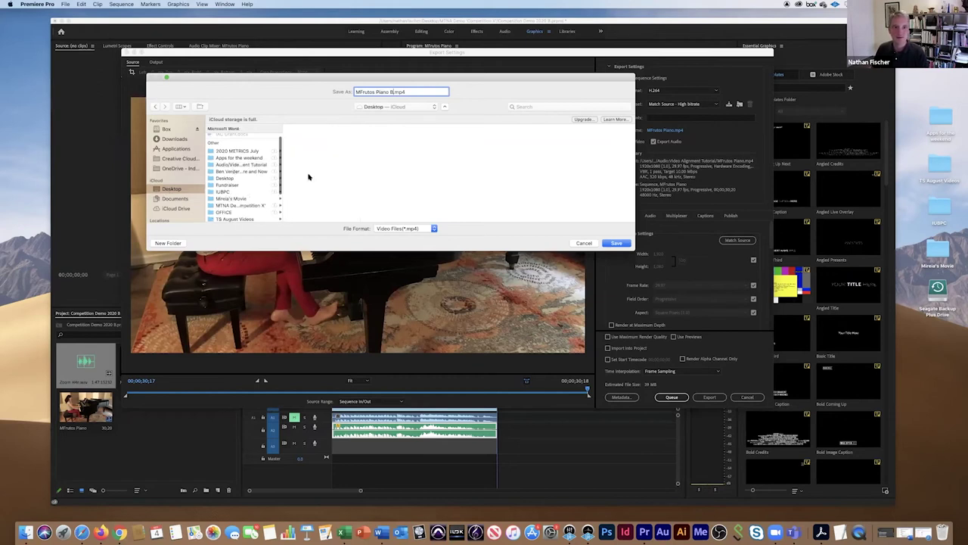
click(242, 196)
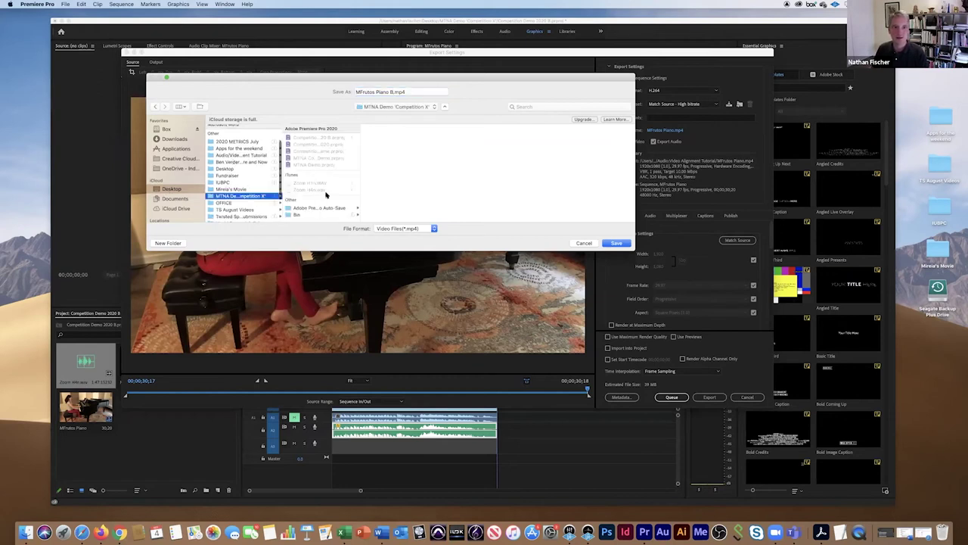
click(617, 243)
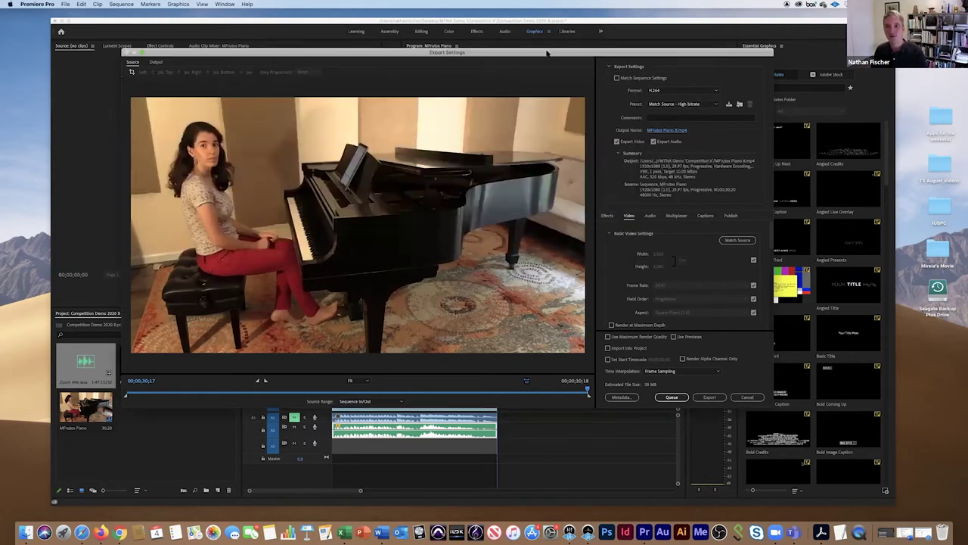
Export the marked range as H.264 video and audio with the Match Source - High bitrate preset.
drag(549, 52, 557, 46)
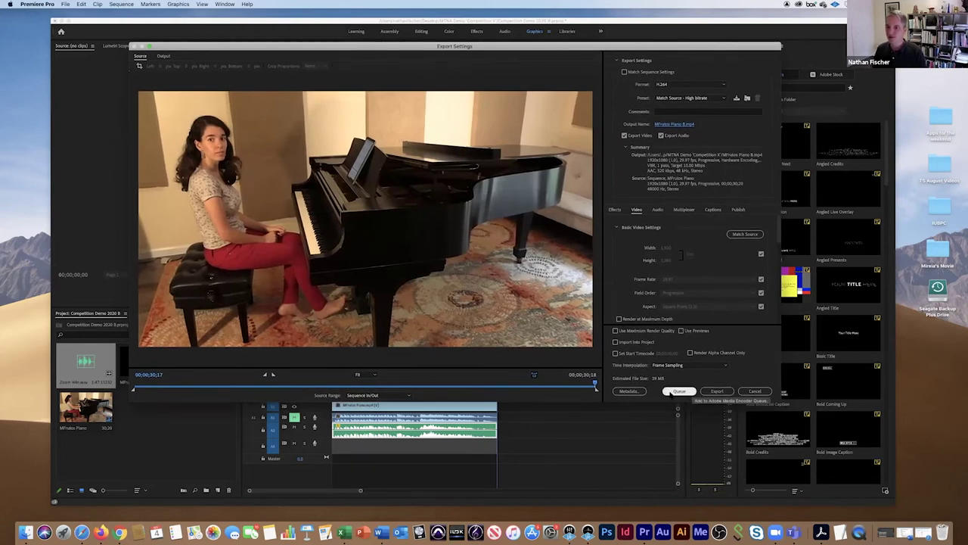
click(672, 393)
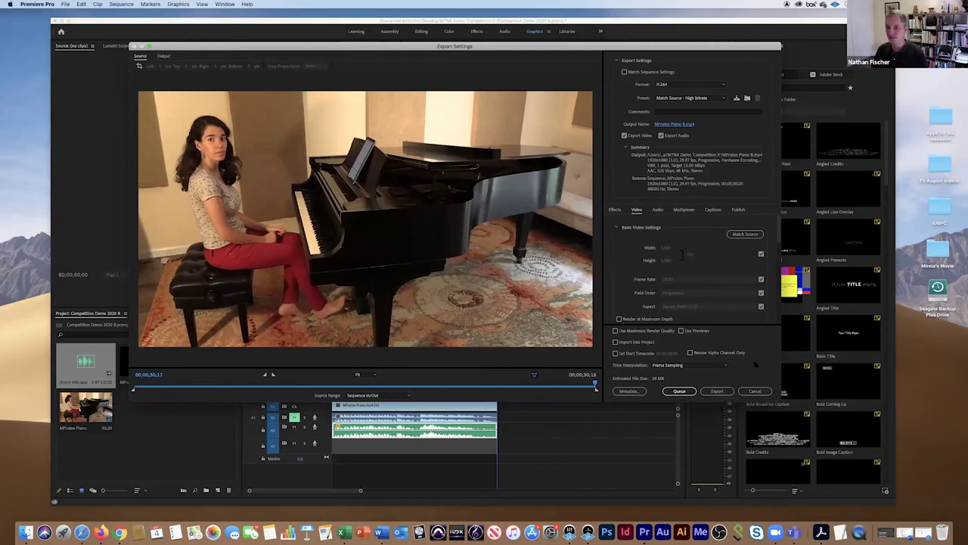
click(717, 391)
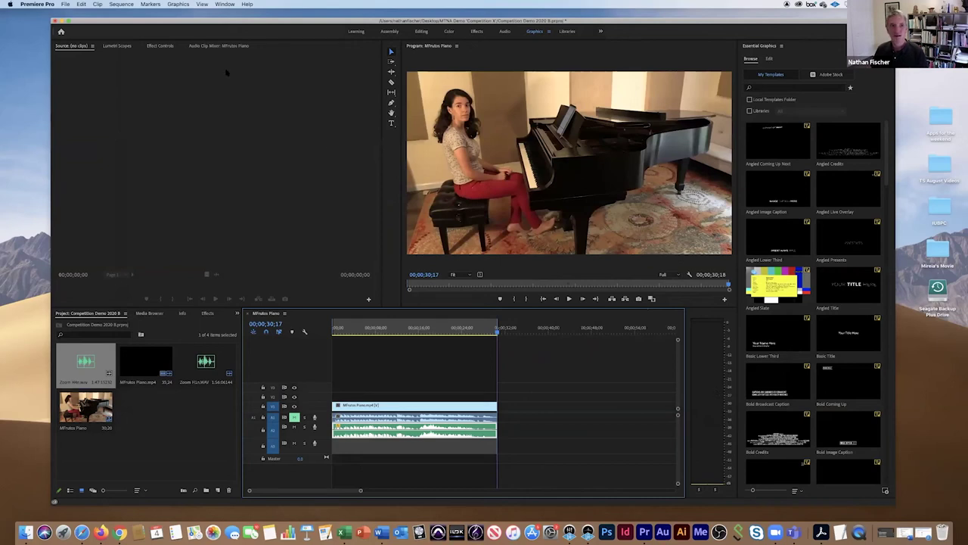
Minimize the project window and open the MTNA Demo 'Competition X' folder from the desktop in Finder.
click(64, 21)
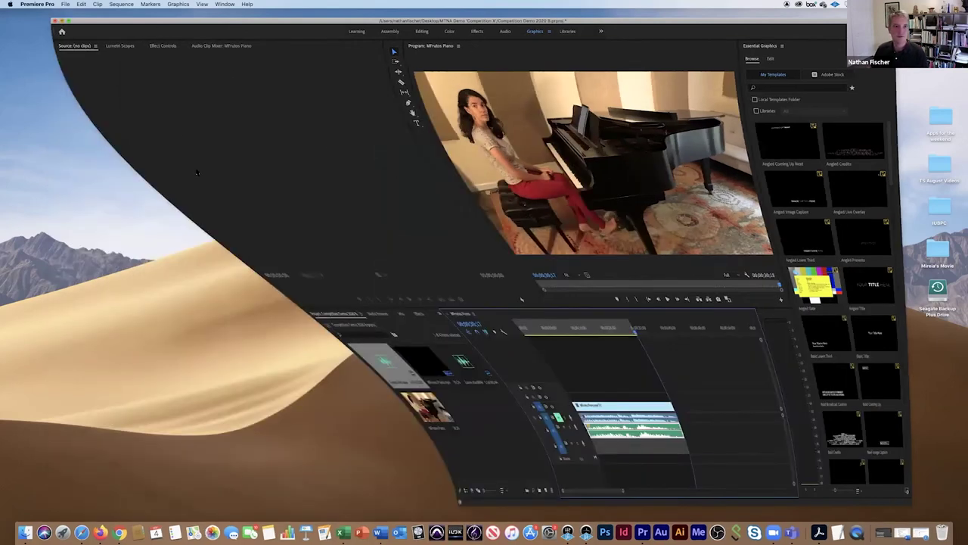
click(206, 164)
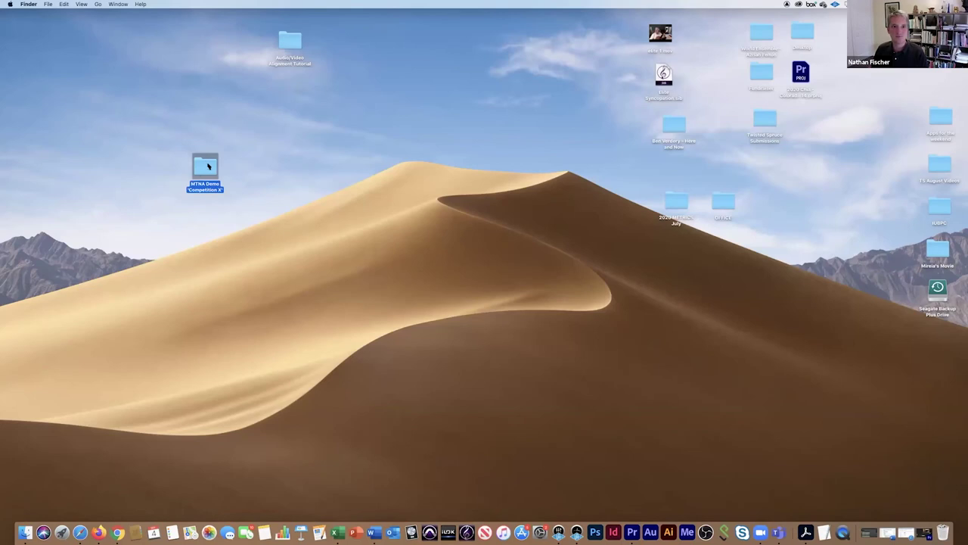
double_click(206, 164)
drag(348, 145, 429, 149)
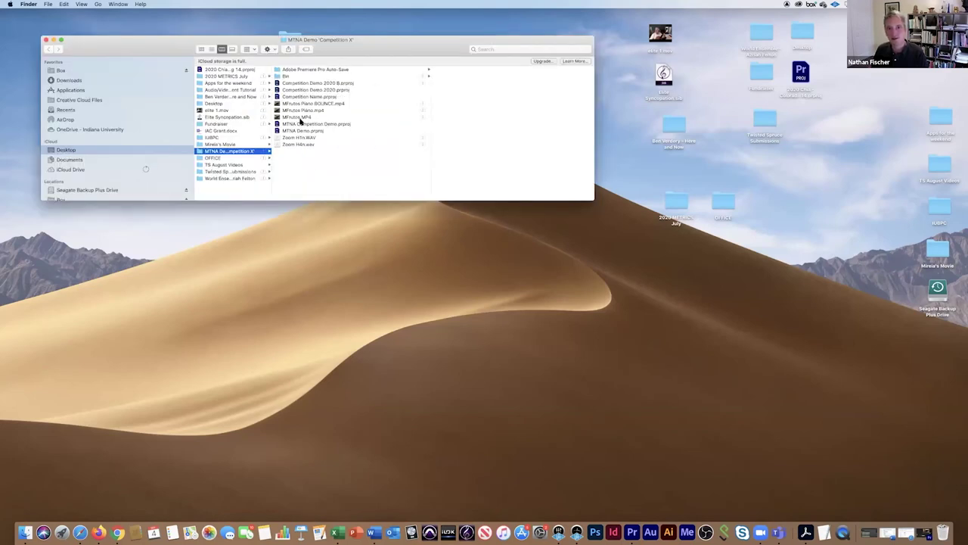
Play the first seconds of the original, non-BOUNCE piano MP4 in QuickTime Player and close it.
click(300, 111)
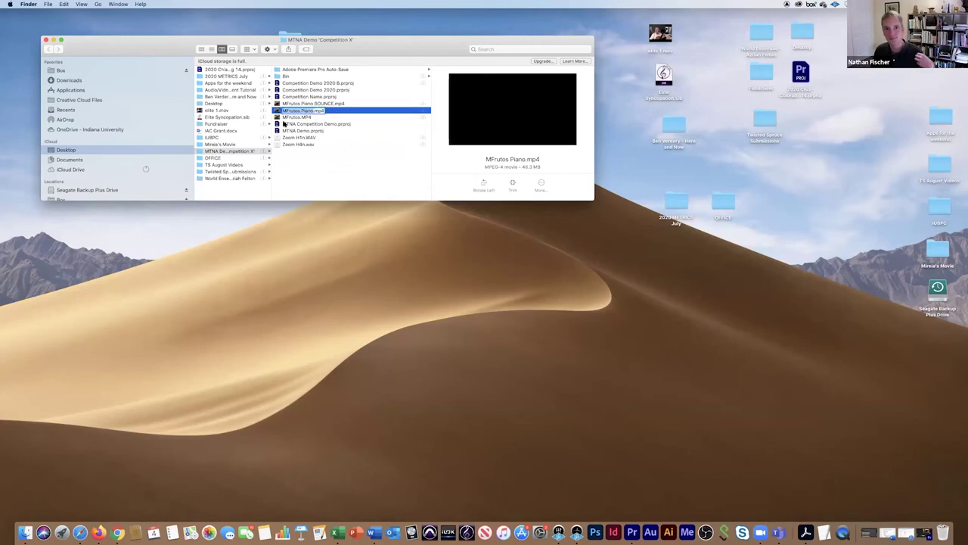
key(super+o)
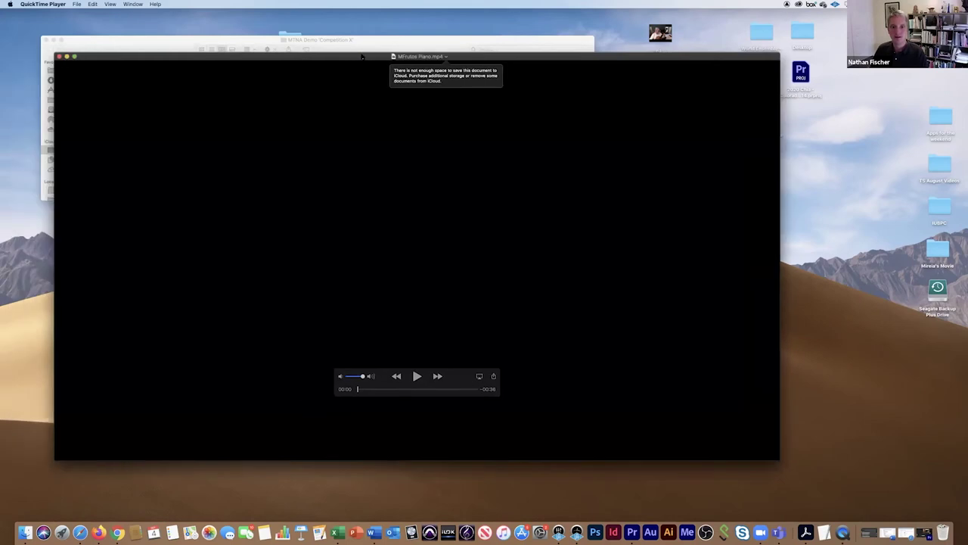
key(space)
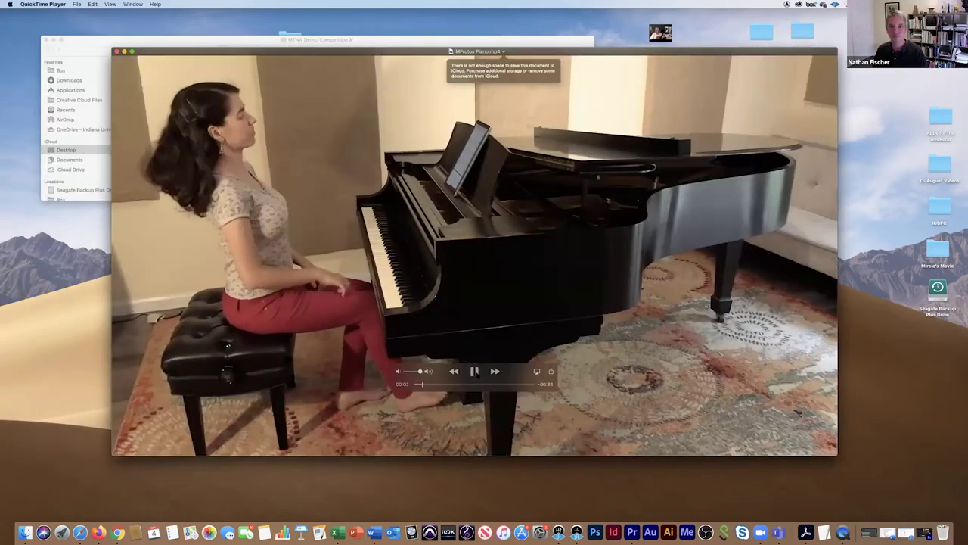
click(474, 371)
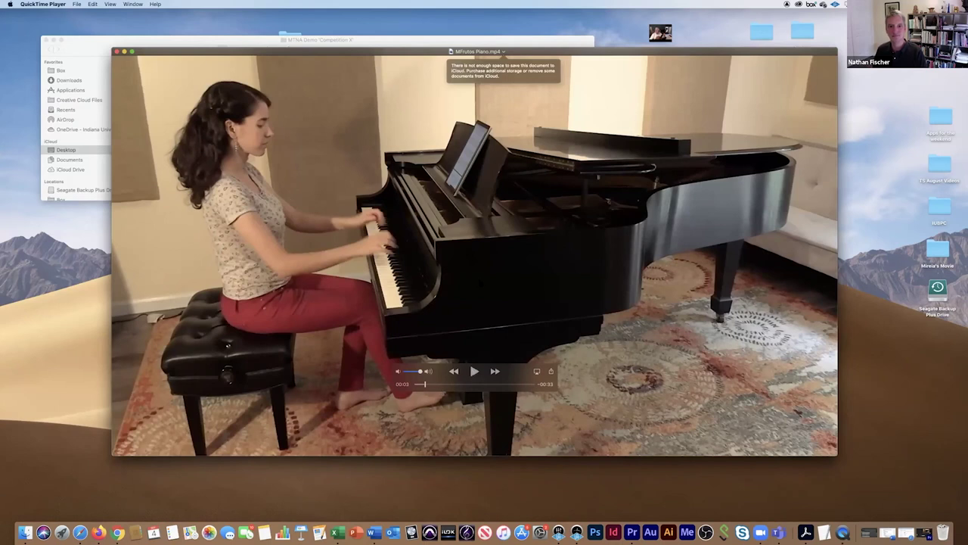
key(super+w)
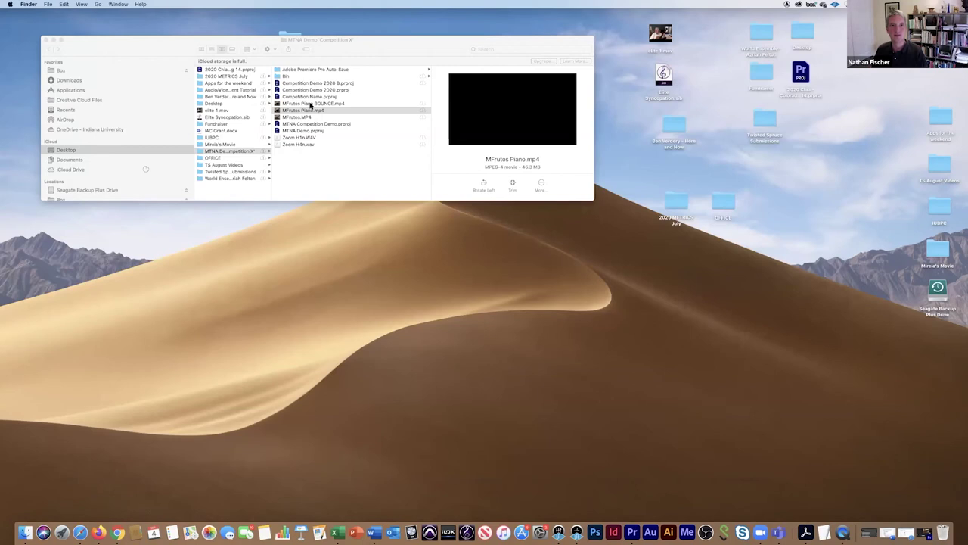
Play the Piano BOUNCE MP4 in QuickTime Player to check the finished performance, pausing along the way, and close it.
double_click(310, 104)
drag(321, 57, 413, 57)
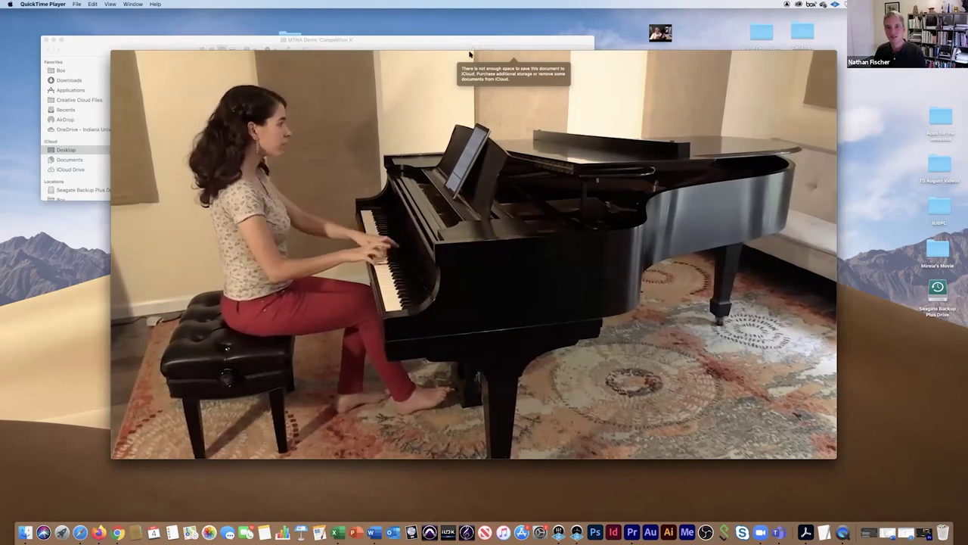
key(space)
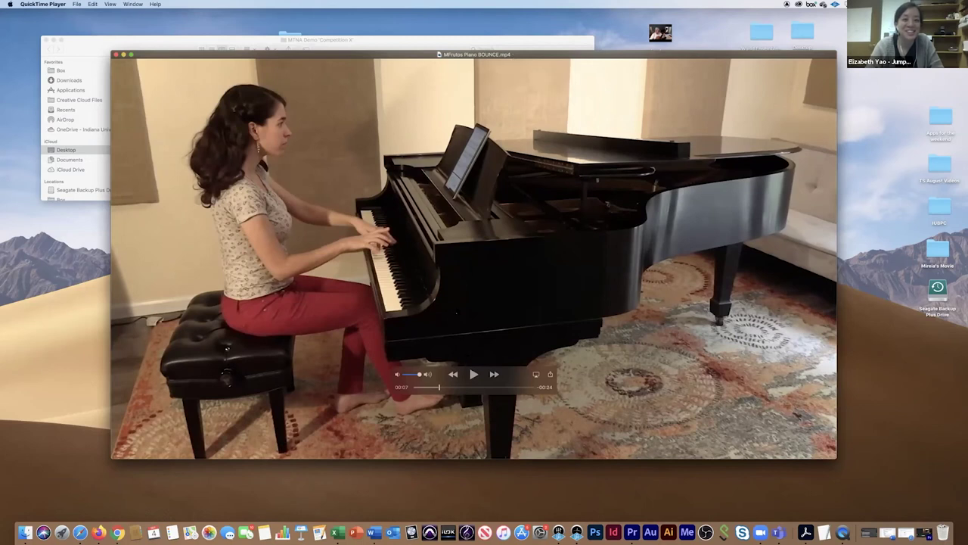
click(473, 376)
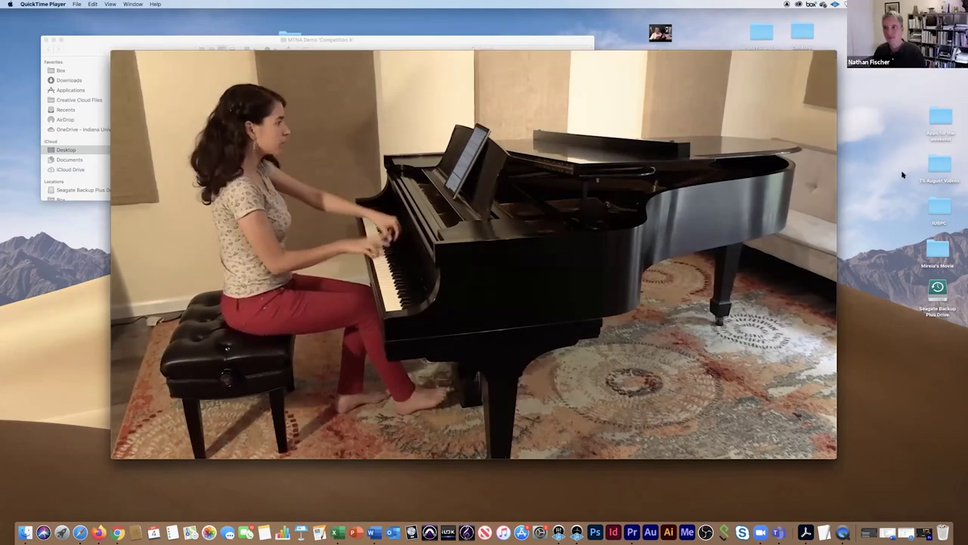
key(space)
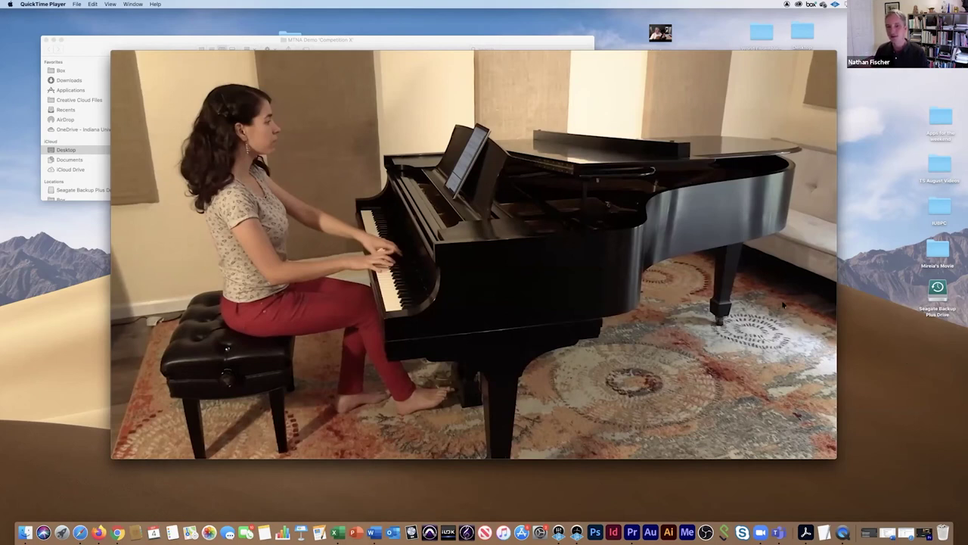
mouse_move(783, 305)
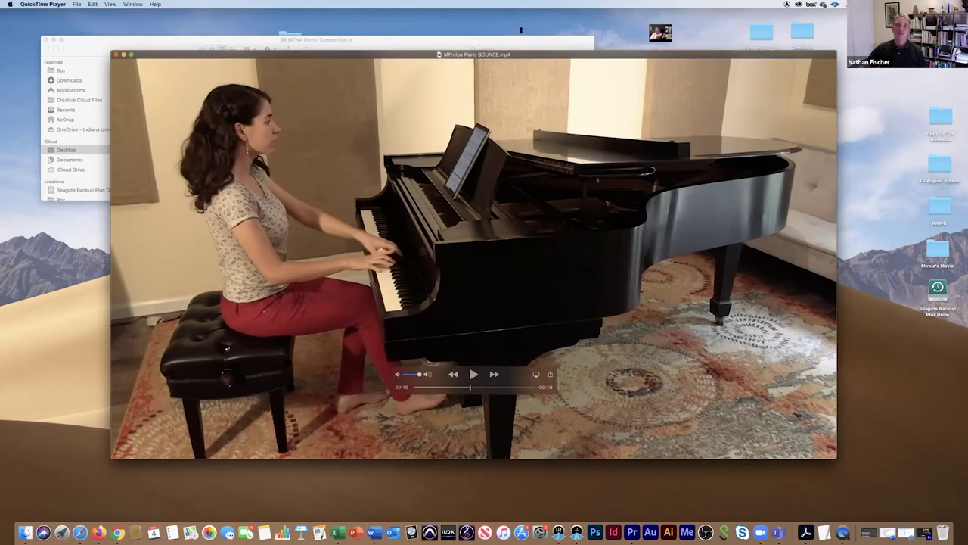
click(115, 55)
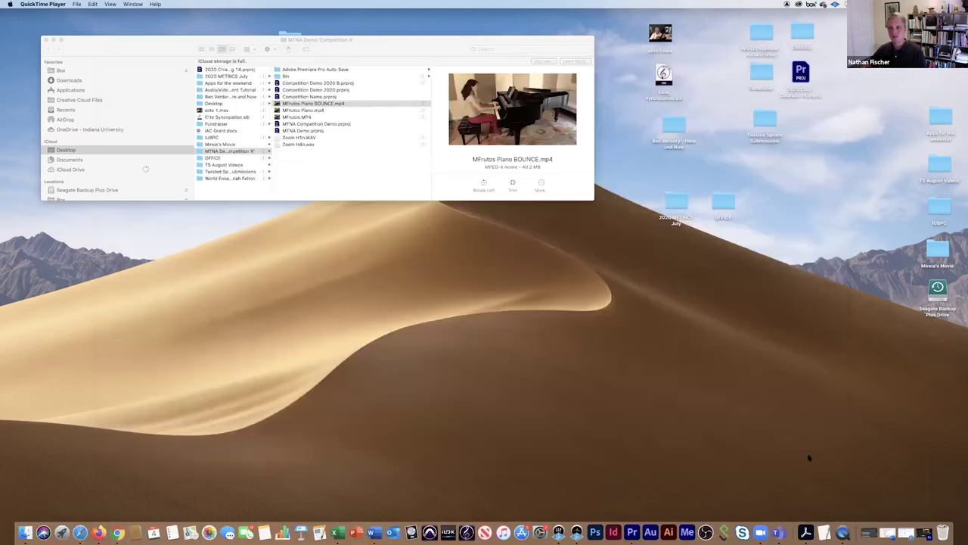
Return to Premiere Pro, examine the available H.264 presets in the export settings, and cancel the export.
click(925, 536)
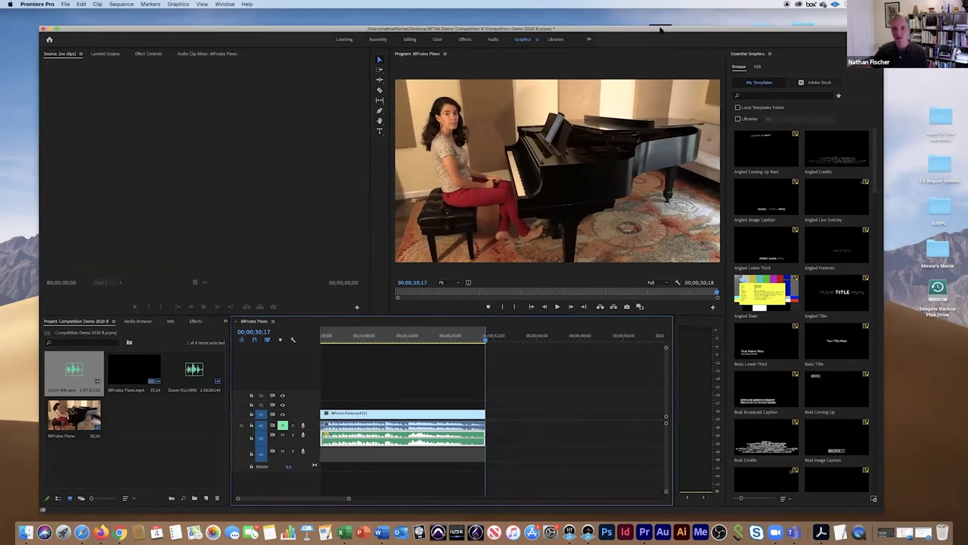
key(super+m)
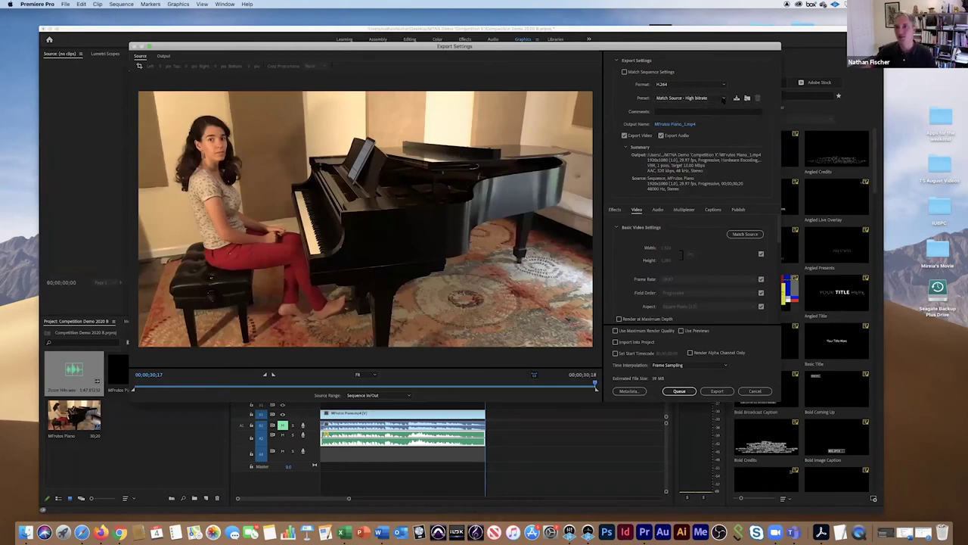
click(723, 98)
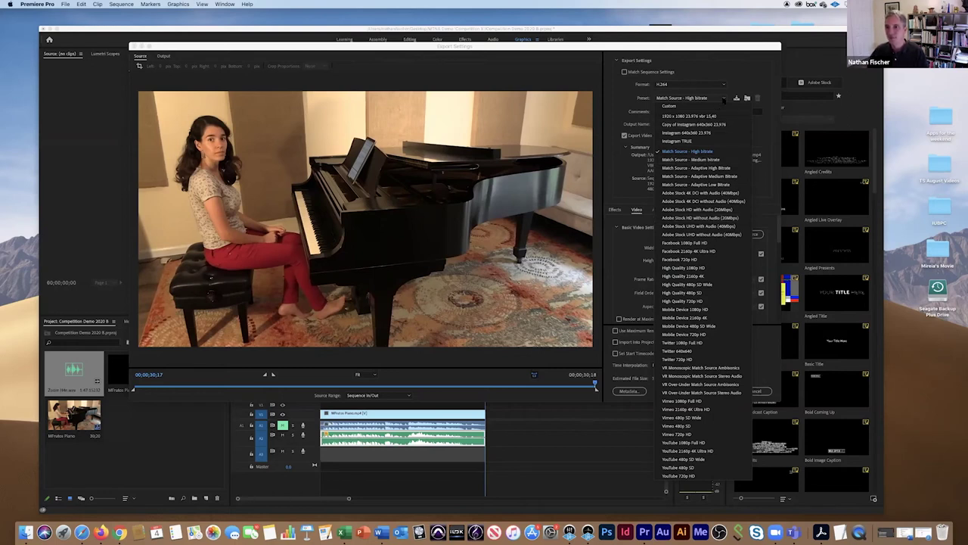
click(724, 100)
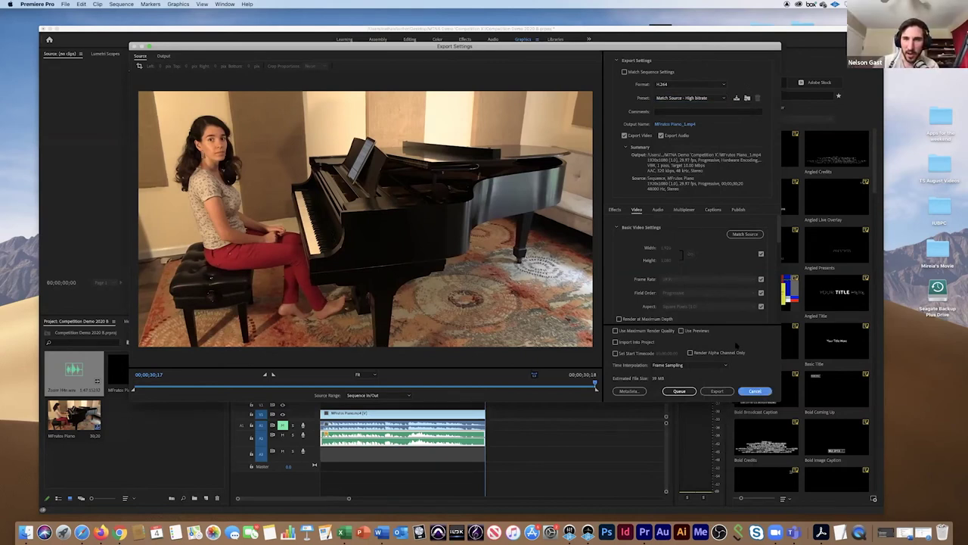
click(755, 390)
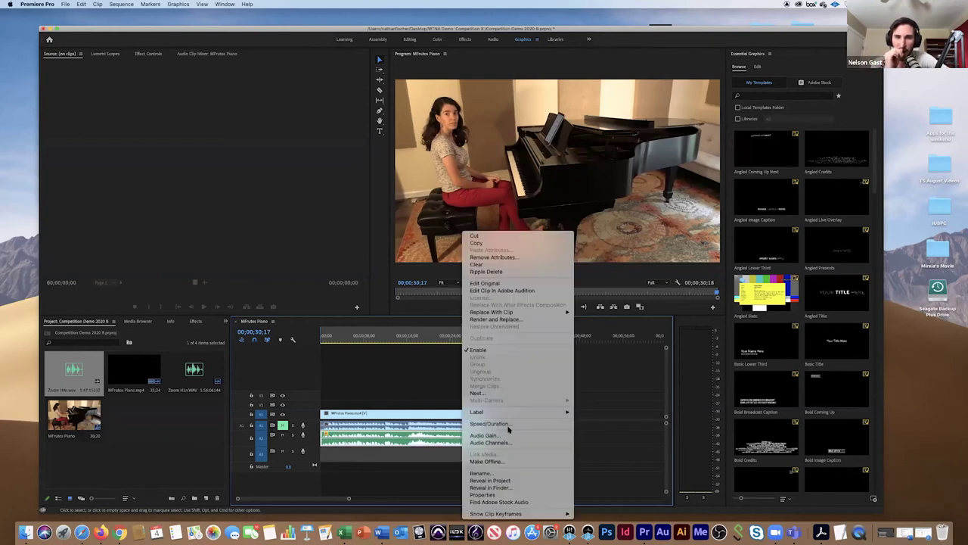
Normalize the max peak of the Zoom H1n audio clip on track A2 through its audio gain.
click(508, 433)
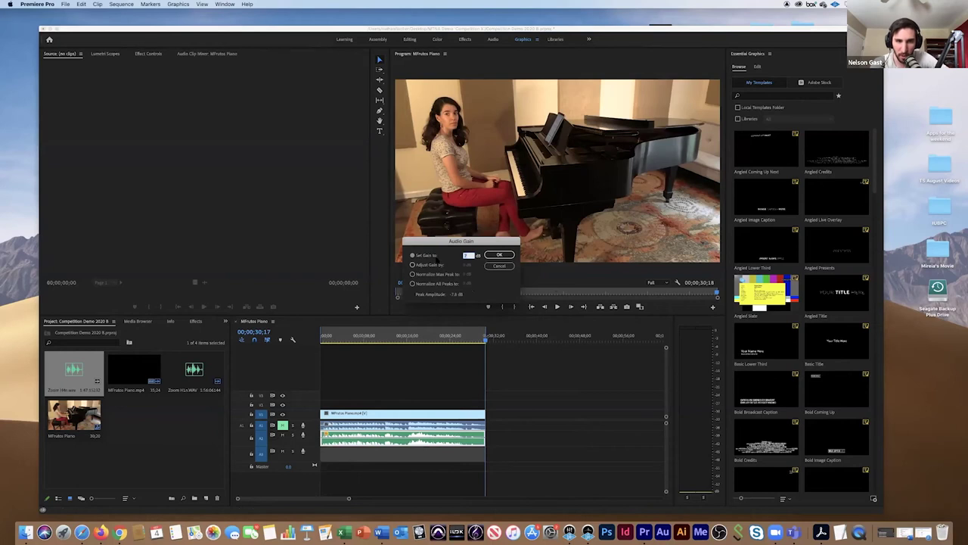
click(412, 274)
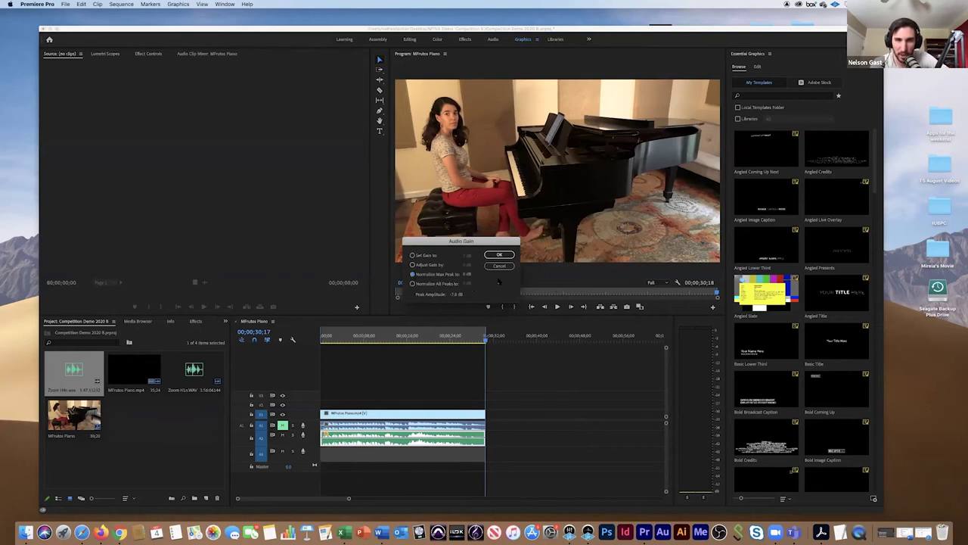
click(469, 274)
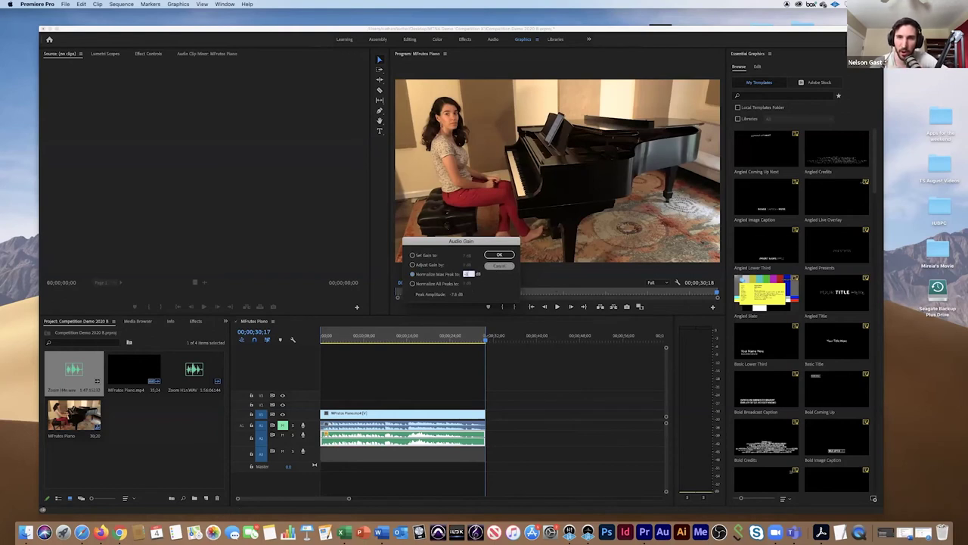
click(505, 255)
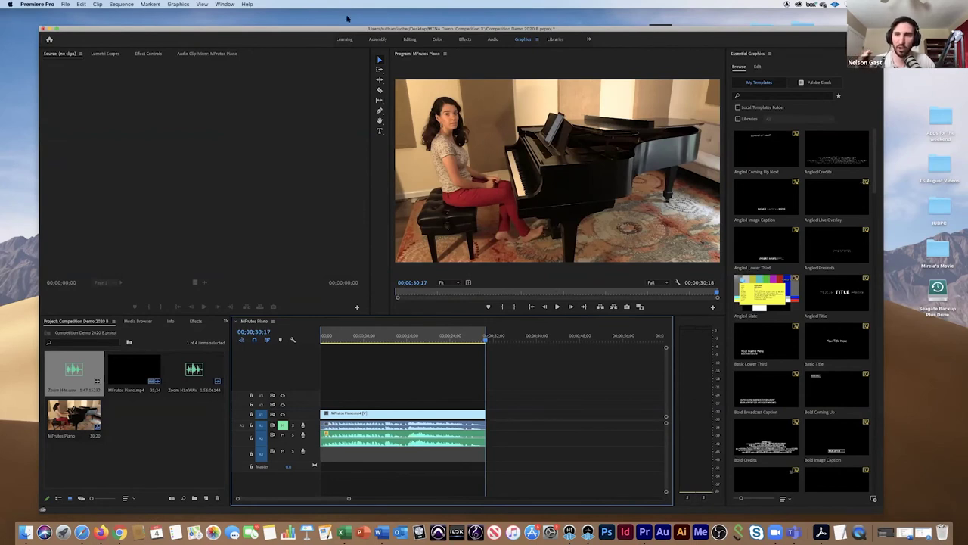
click(646, 29)
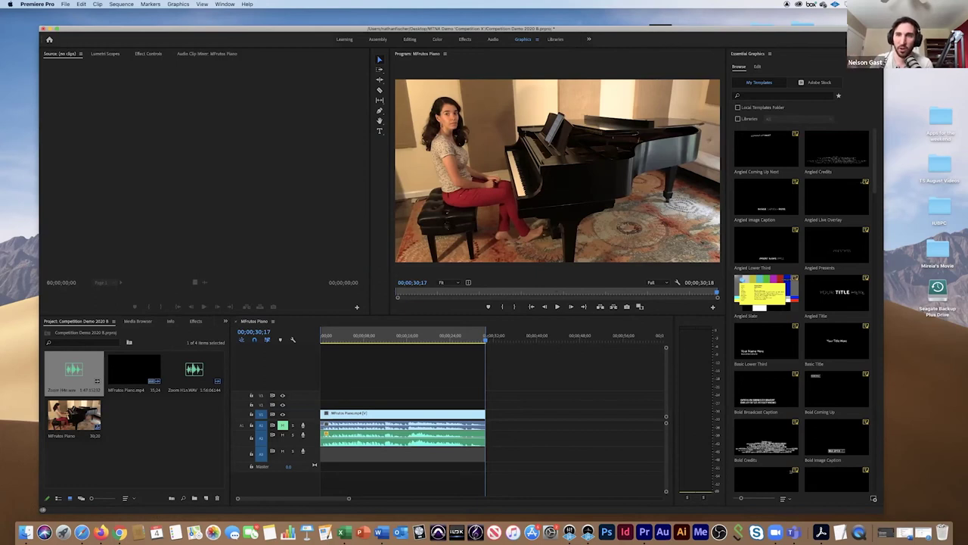
click(626, 28)
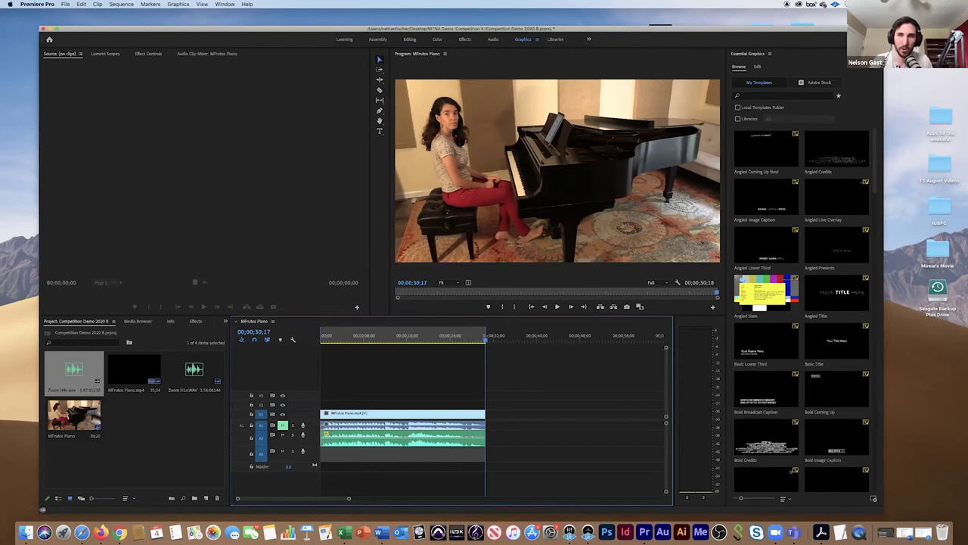